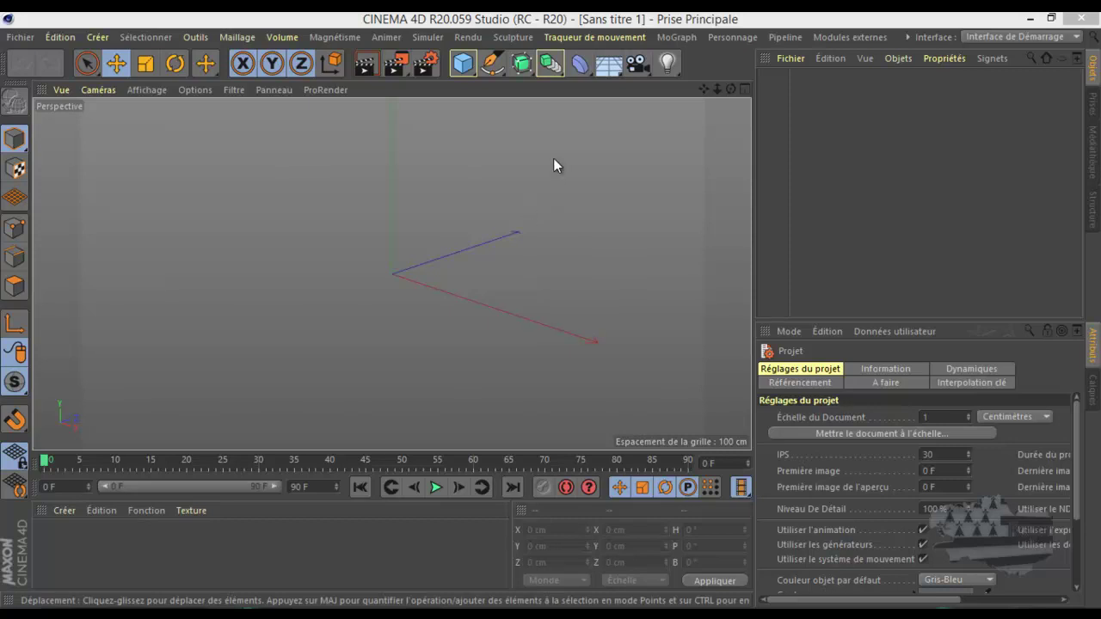
Add an Instance object from the generators palette, leaving its reference object empty
{"action": "left_click", "coordinate": [549, 64]}
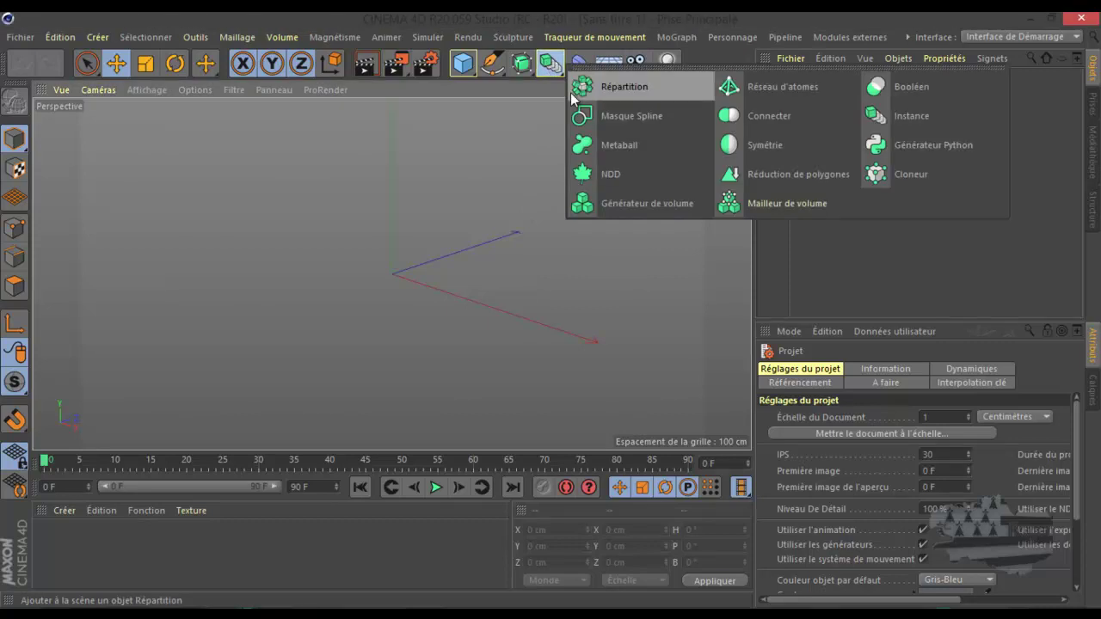
{"action": "left_click", "coordinate": [892, 113]}
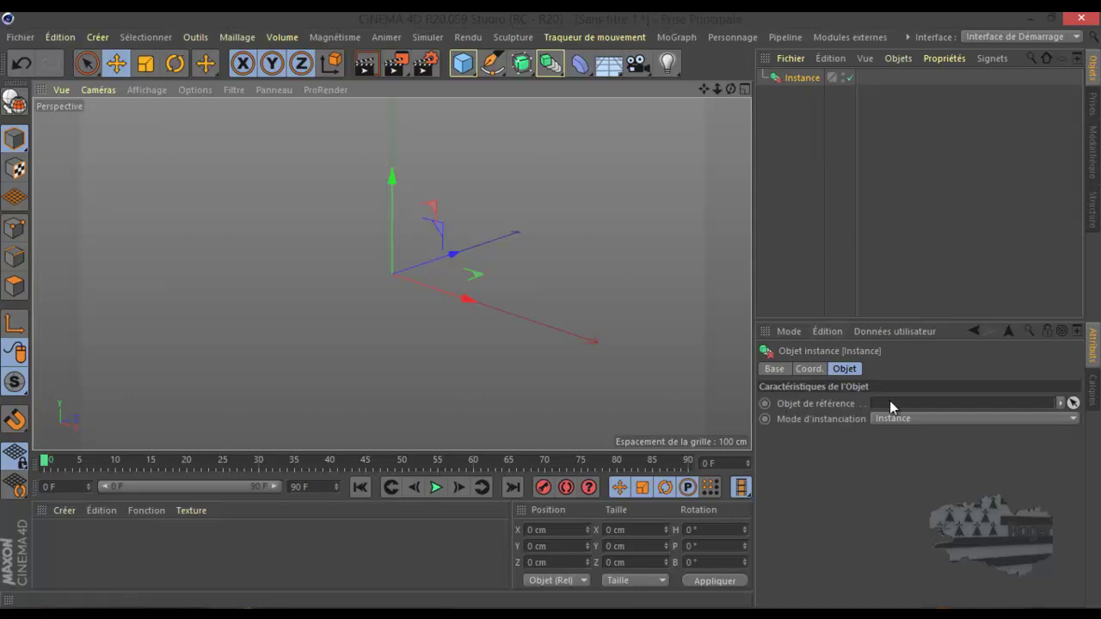
Add a Cube and link it as the Instance's Objet de référence
{"action": "left_click", "coordinate": [462, 63]}
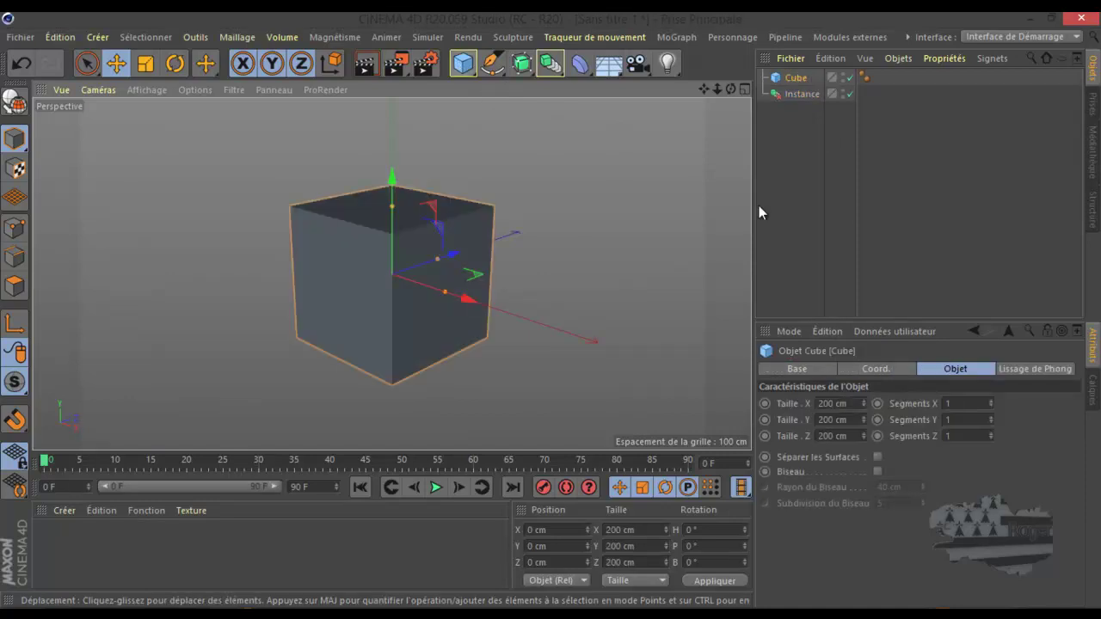
{"action": "left_click", "coordinate": [805, 94]}
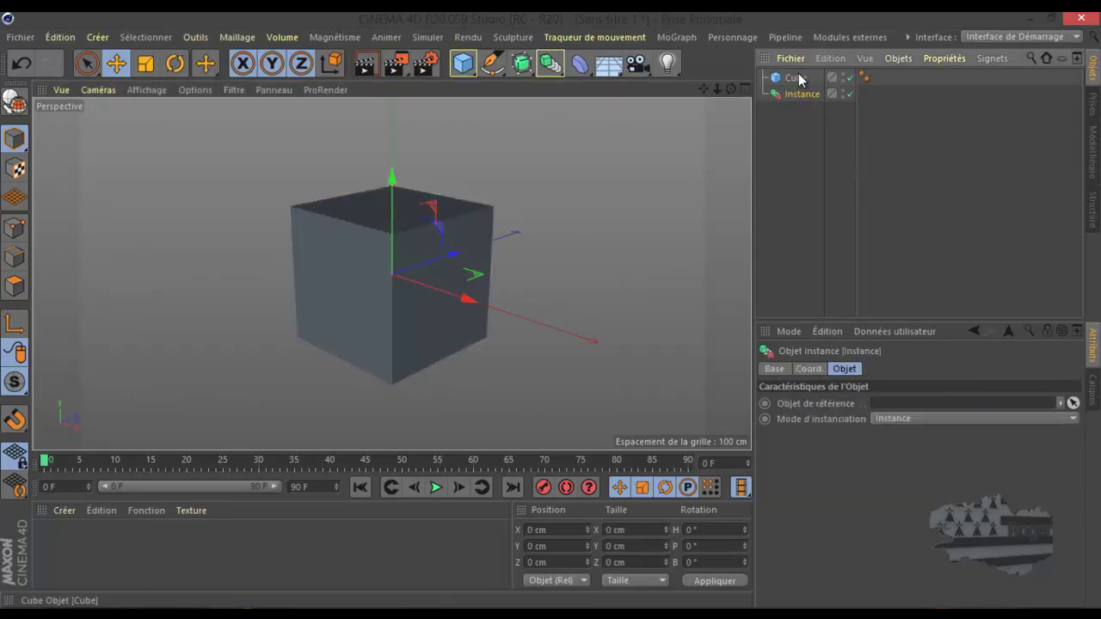
{"action": "left_click_drag", "start_coordinate": [795, 77], "coordinate": [909, 404]}
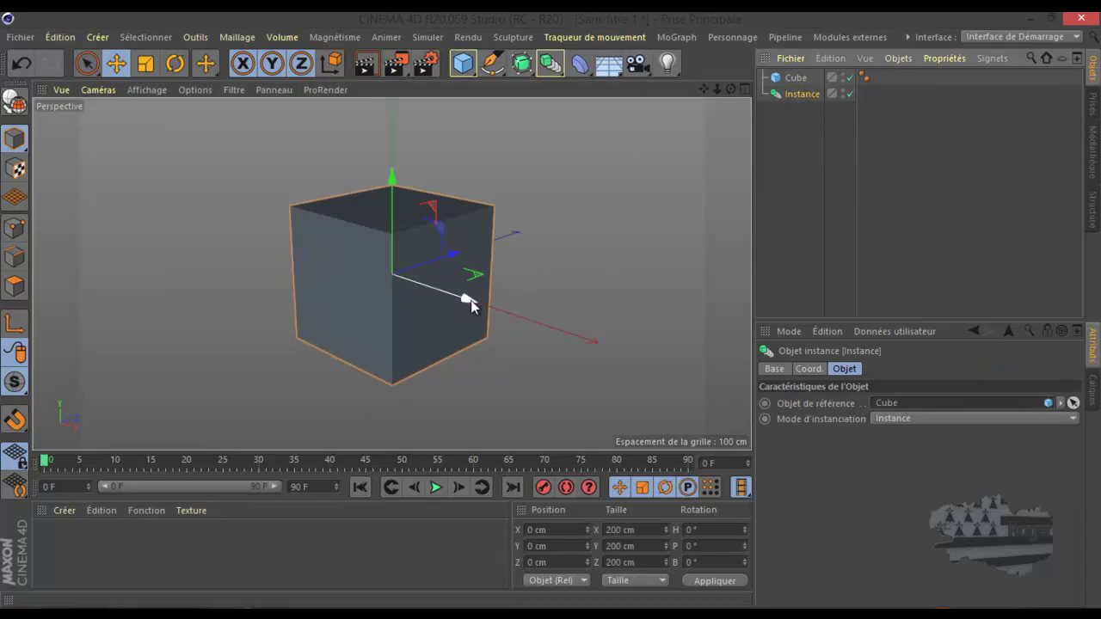
Move the Instance along X to about 284.935 cm beside the original cube
{"action": "left_click_drag", "start_coordinate": [469, 305], "coordinate": [641, 359]}
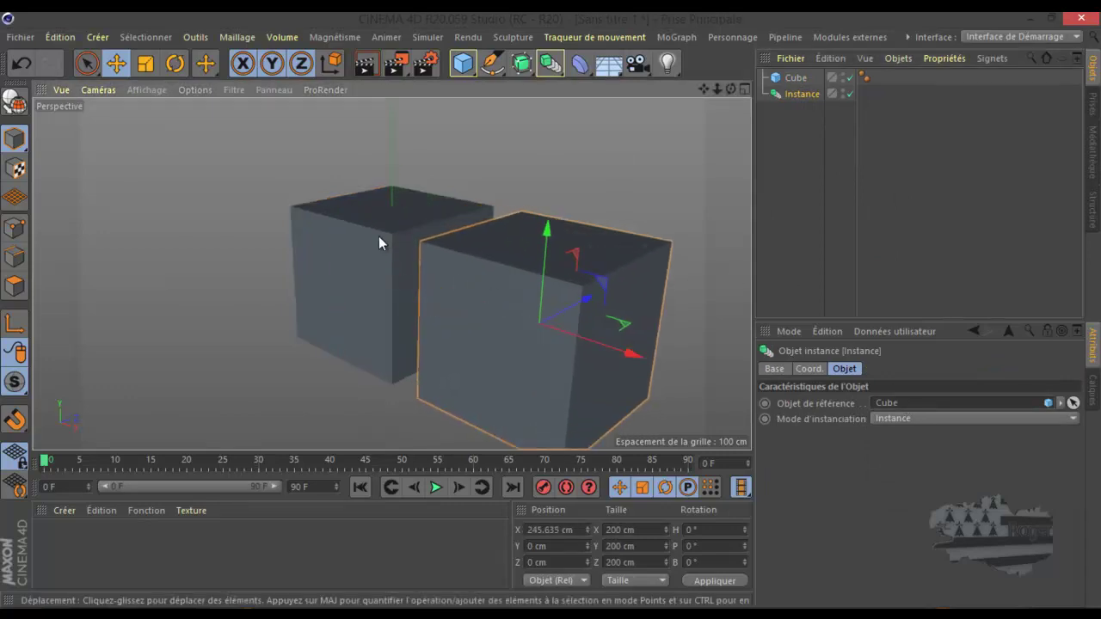
{"action": "scroll", "coordinate": [674, 129], "scroll_direction": "down", "scroll_amount": 2}
{"action": "mouse_move", "coordinate": [703, 89]}
{"action": "left_mouse_down"}
{"action": "mouse_move", "coordinate": [716, 88]}
{"action": "mouse_move", "coordinate": [551, 317]}
{"action": "mouse_move", "coordinate": [566, 309]}
{"action": "mouse_move", "coordinate": [551, 308]}
{"action": "mouse_move", "coordinate": [555, 214]}
{"action": "left_mouse_up"}
{"action": "left_click_drag", "start_coordinate": [568, 296], "coordinate": [593, 297]}
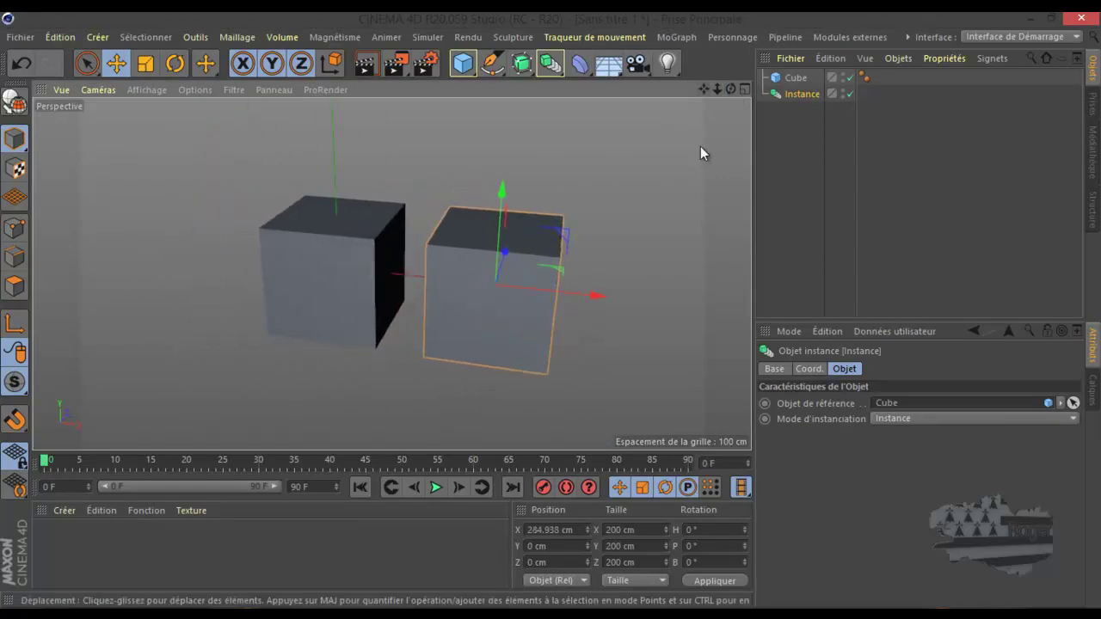
Make the Cube editable and slide its top-left corner point along X to skew the top
{"action": "left_click", "coordinate": [792, 79]}
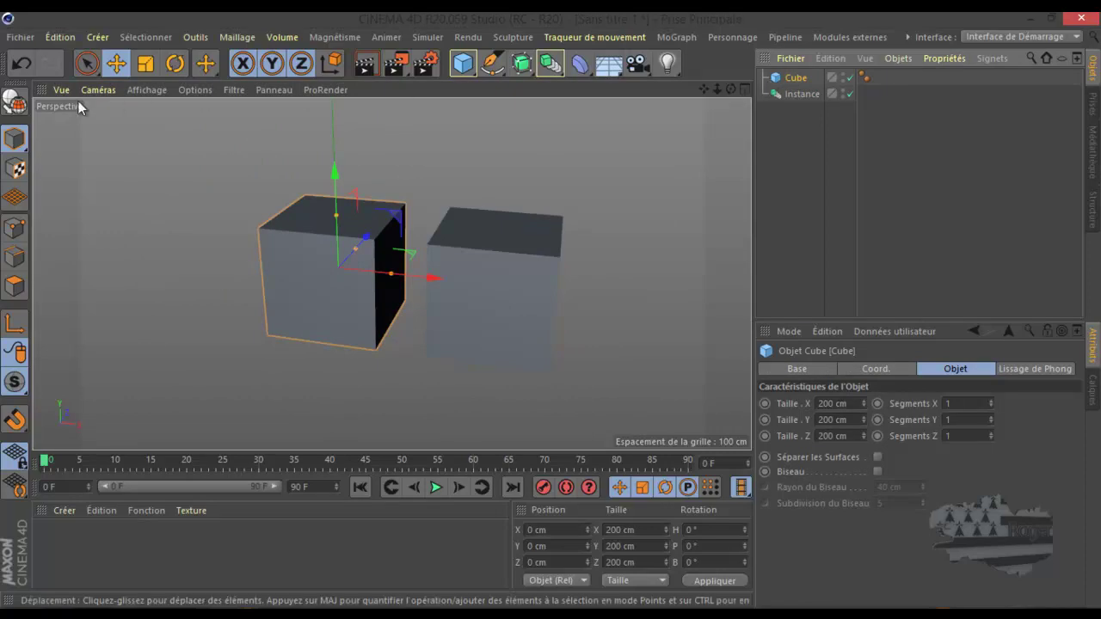
{"action": "left_click", "coordinate": [13, 100]}
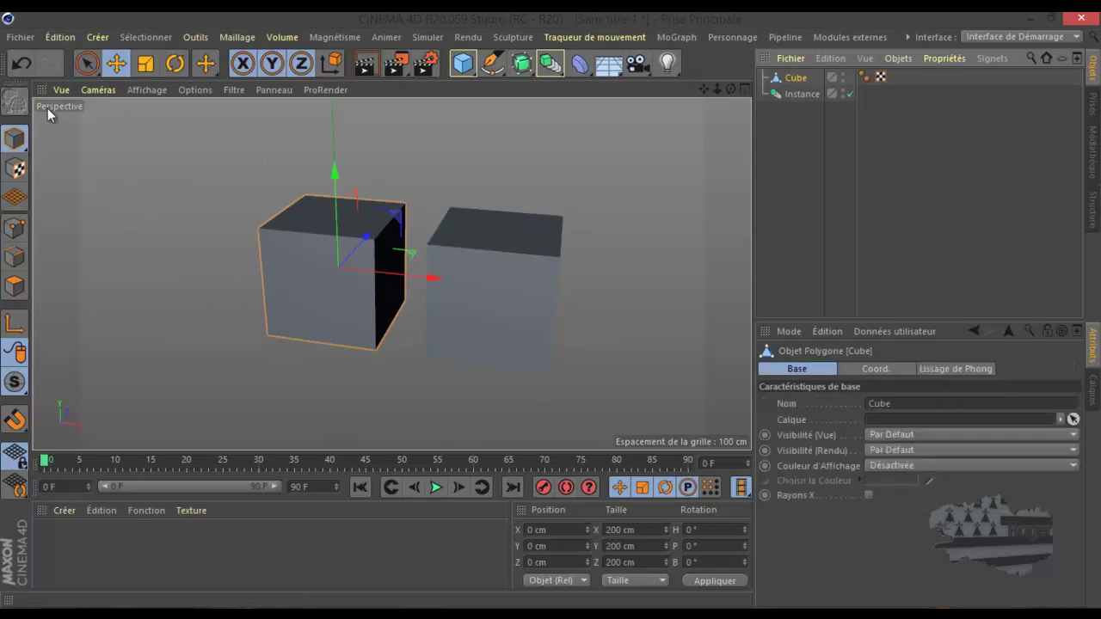
{"action": "left_click", "coordinate": [14, 228]}
{"action": "left_click", "coordinate": [258, 228]}
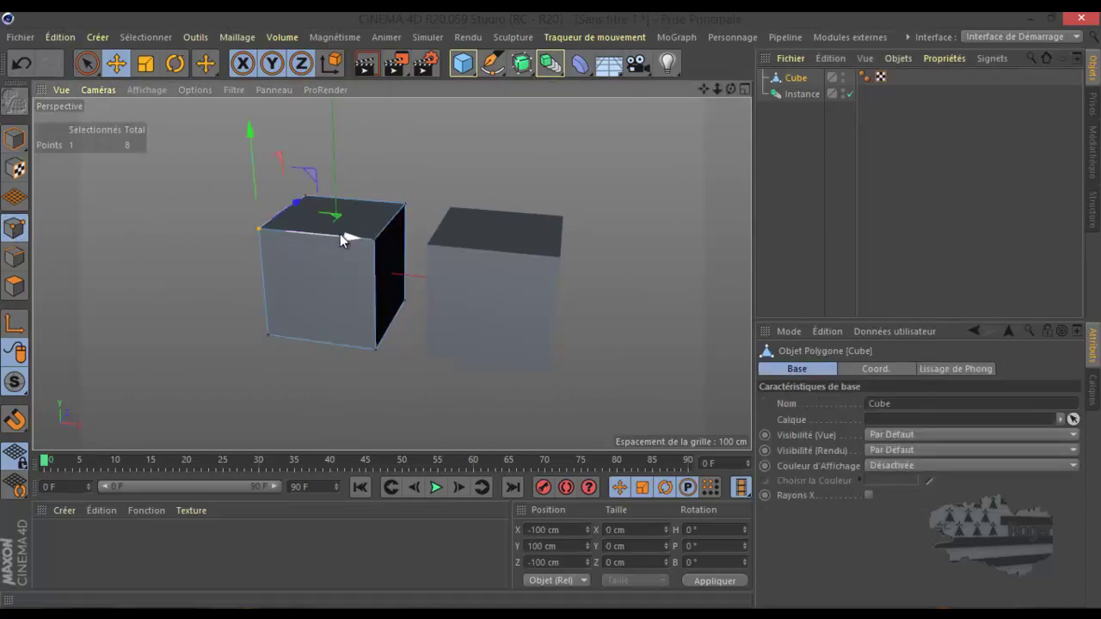
{"action": "mouse_move", "coordinate": [293, 232]}
{"action": "left_mouse_down"}
{"action": "mouse_move", "coordinate": [379, 255]}
{"action": "mouse_move", "coordinate": [385, 243]}
{"action": "left_mouse_up"}
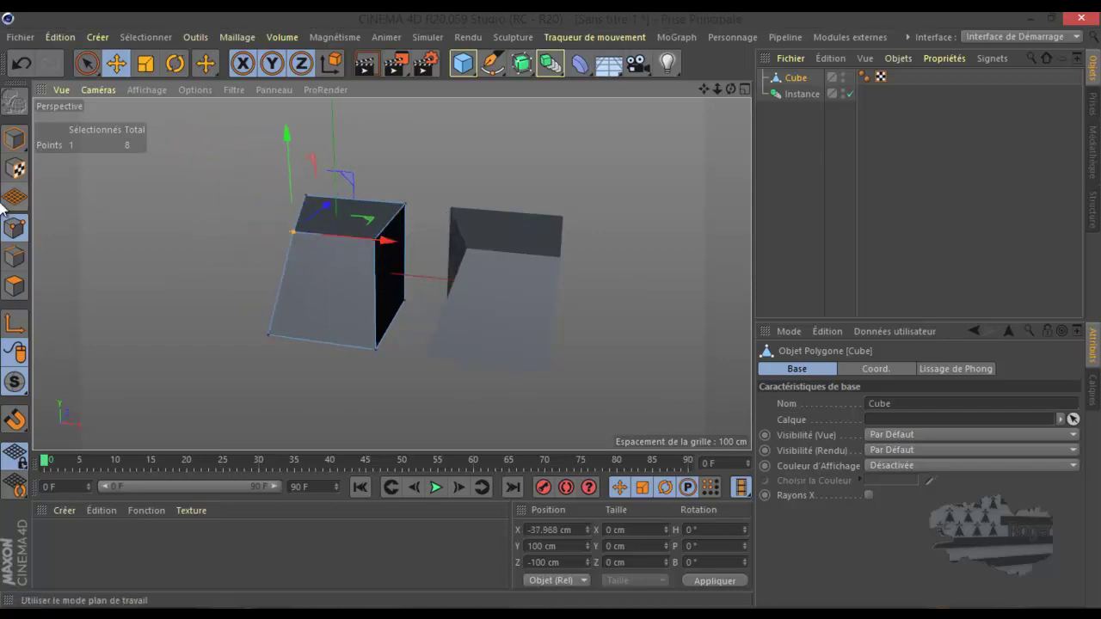
Raise the cube's top back edge upward
{"action": "left_click", "coordinate": [10, 258]}
{"action": "left_click", "coordinate": [347, 198]}
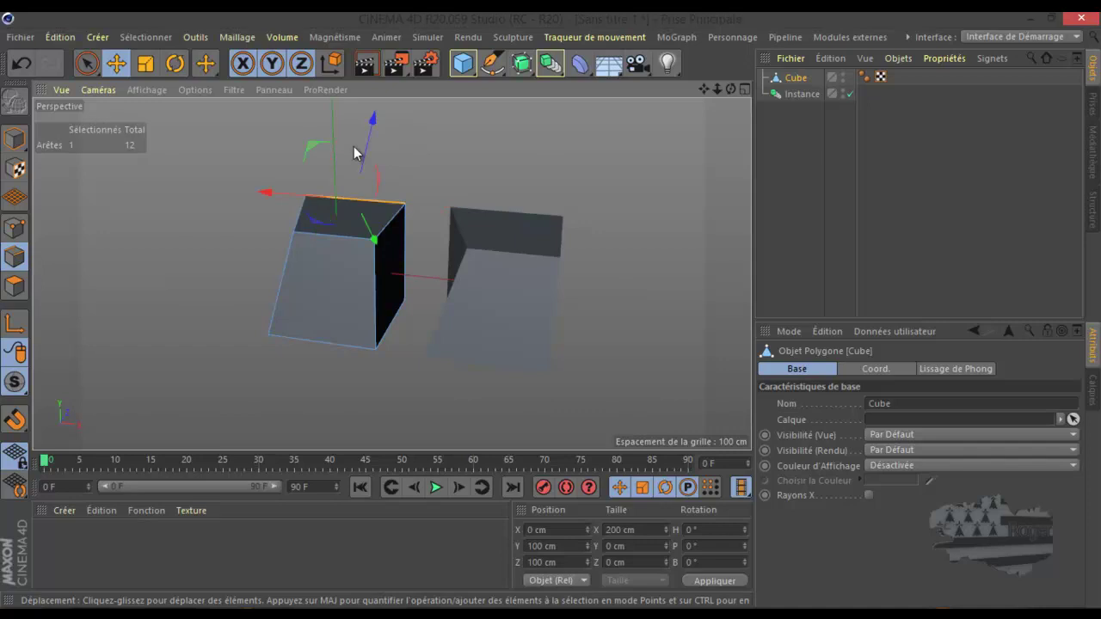
{"action": "left_click_drag", "start_coordinate": [371, 140], "coordinate": [377, 111]}
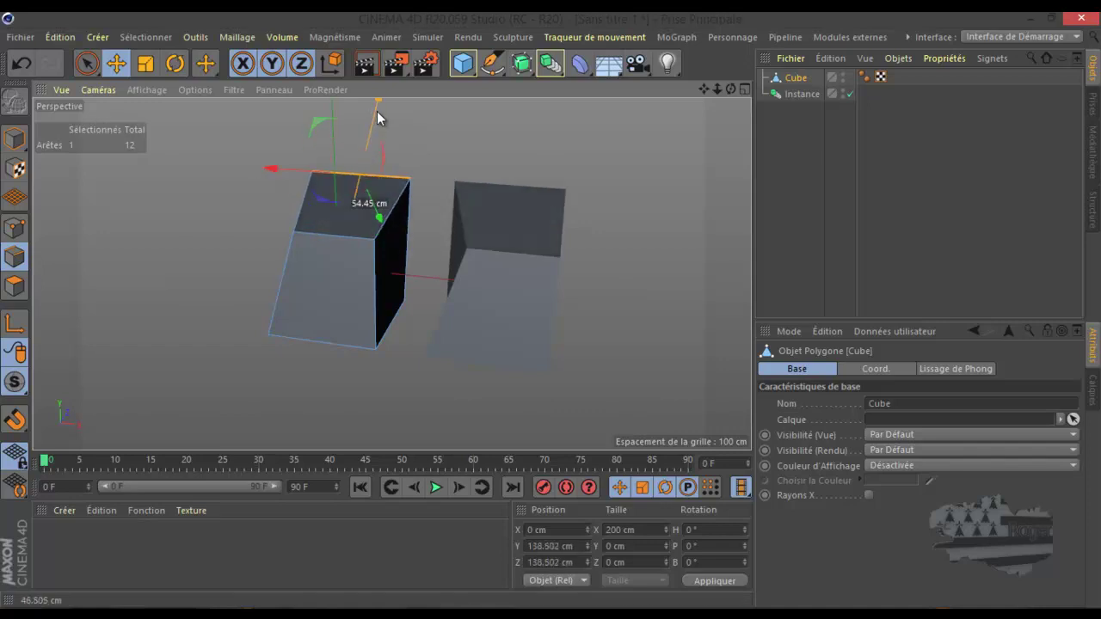
Extrude the cube's top face upward and its left side face outward
{"action": "left_click", "coordinate": [14, 286]}
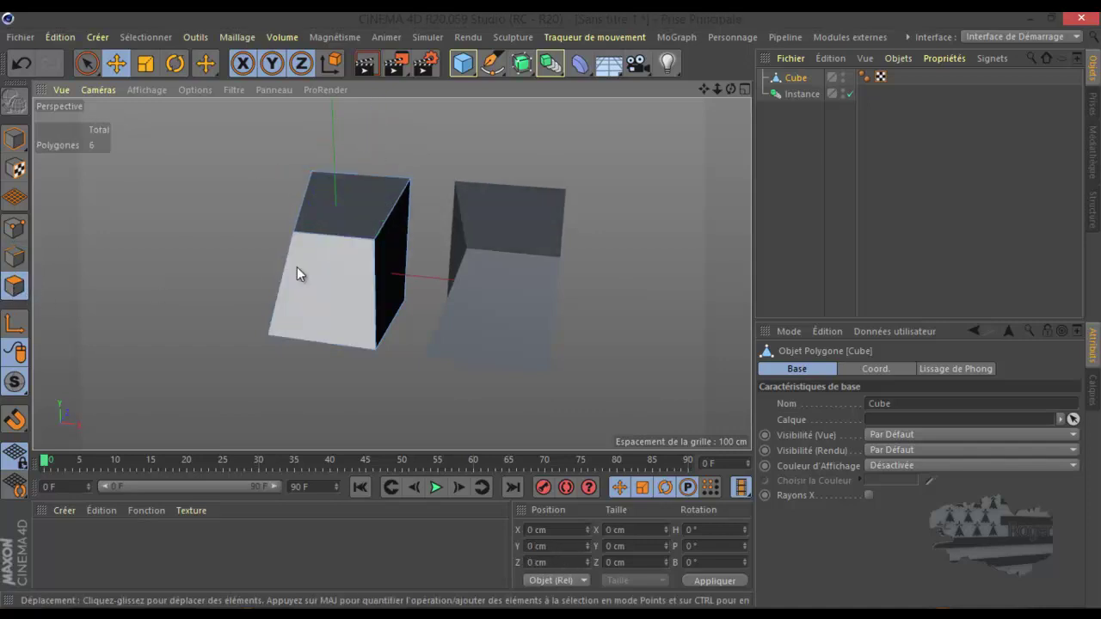
{"action": "left_click", "coordinate": [338, 231]}
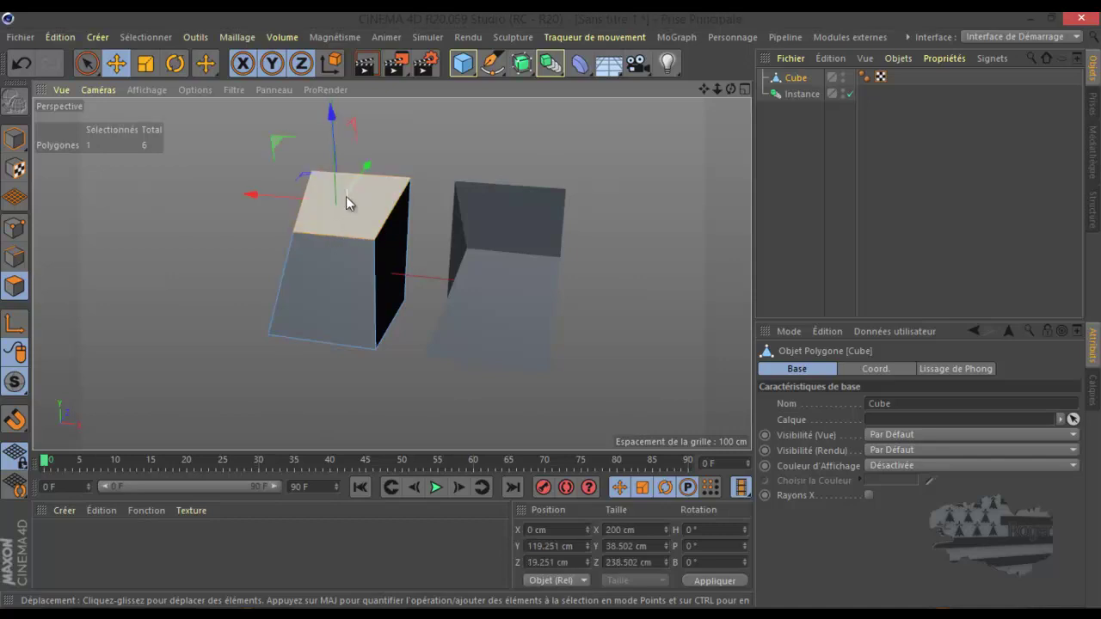
{"action": "mouse_move", "coordinate": [334, 143]}
{"action": "left_mouse_down"}
{"action": "mouse_move", "coordinate": [335, 112]}
{"action": "mouse_move", "coordinate": [337, 162]}
{"action": "mouse_move", "coordinate": [337, 103]}
{"action": "left_mouse_up"}
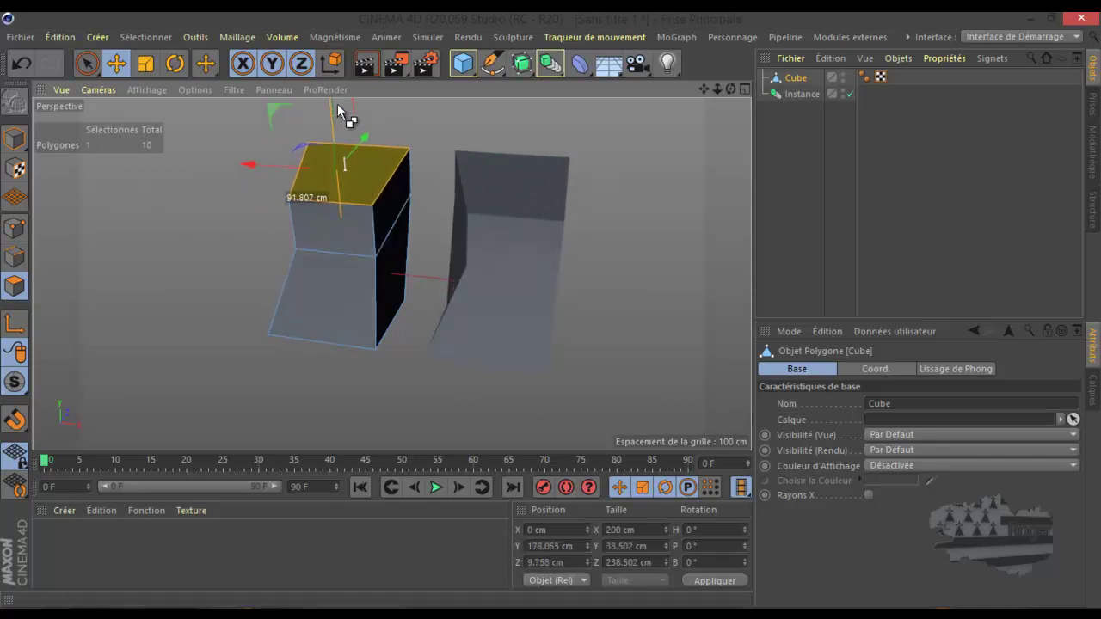
{"action": "left_click_drag", "start_coordinate": [730, 88], "coordinate": [551, 309]}
{"action": "left_click", "coordinate": [309, 197]}
{"action": "left_click_drag", "start_coordinate": [309, 197], "coordinate": [192, 249], "text": "ctrl"}
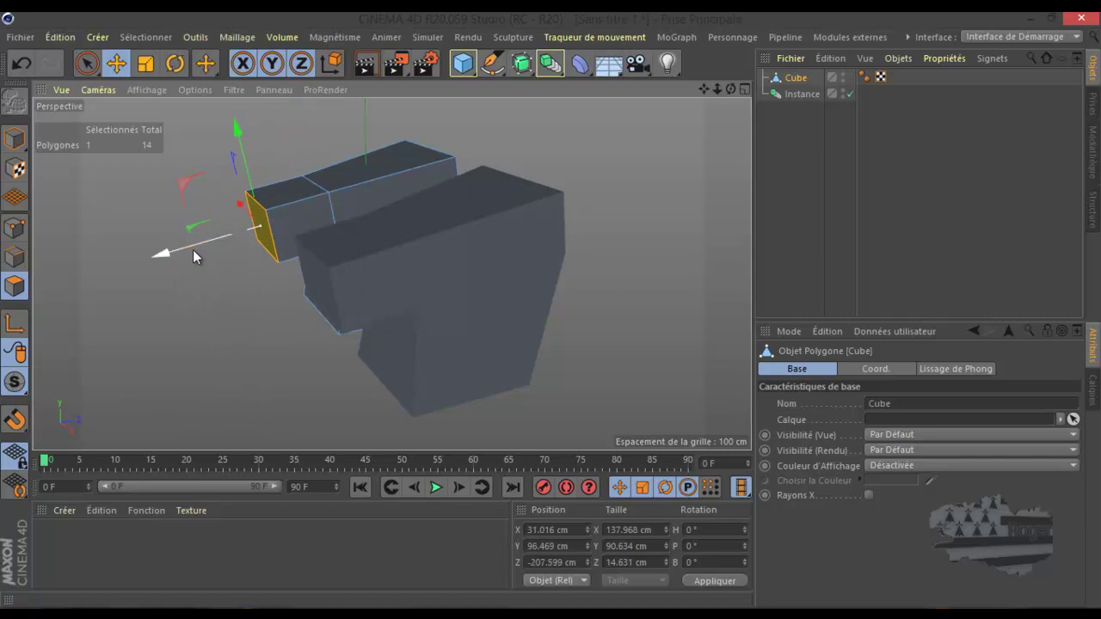
{"action": "mouse_move", "coordinate": [731, 90]}
{"action": "left_mouse_down"}
{"action": "mouse_move", "coordinate": [560, 309]}
{"action": "mouse_move", "coordinate": [681, 121]}
{"action": "left_mouse_up"}
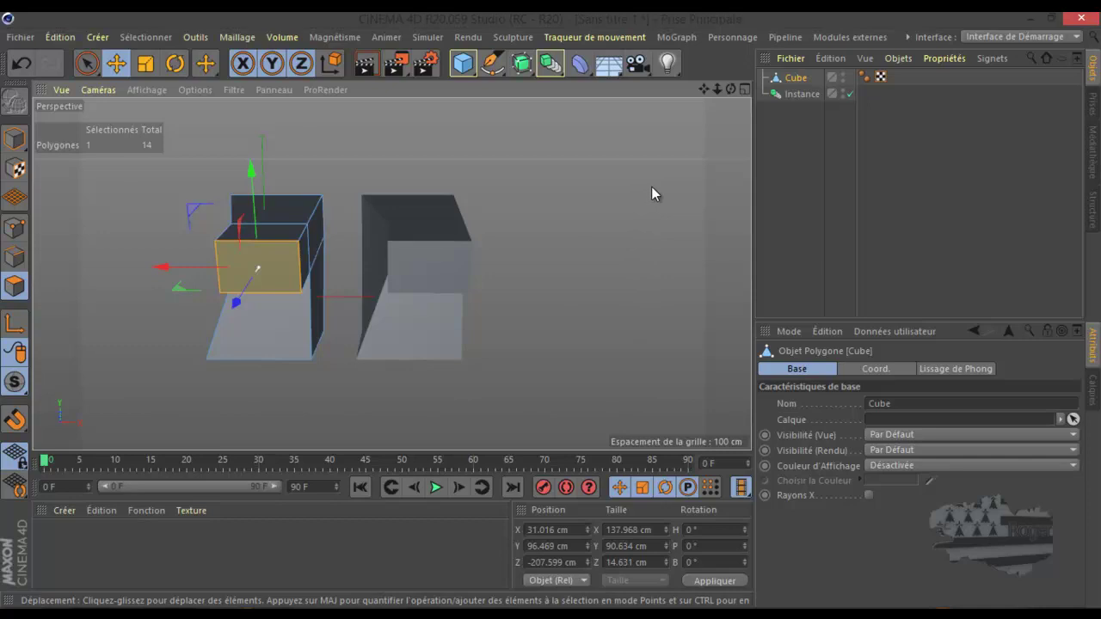
Duplicate the Instance as Instance.1, place it right of the others, and orbit to inspect the row
{"action": "left_click", "coordinate": [802, 94]}
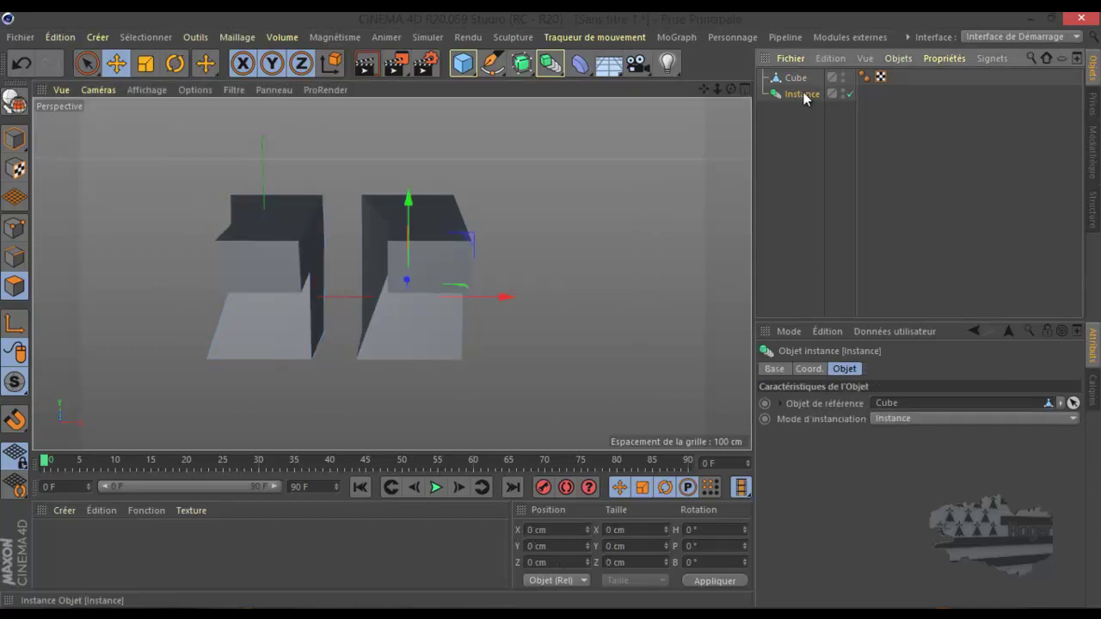
{"action": "left_click_drag", "start_coordinate": [803, 97], "coordinate": [808, 110], "text": "ctrl"}
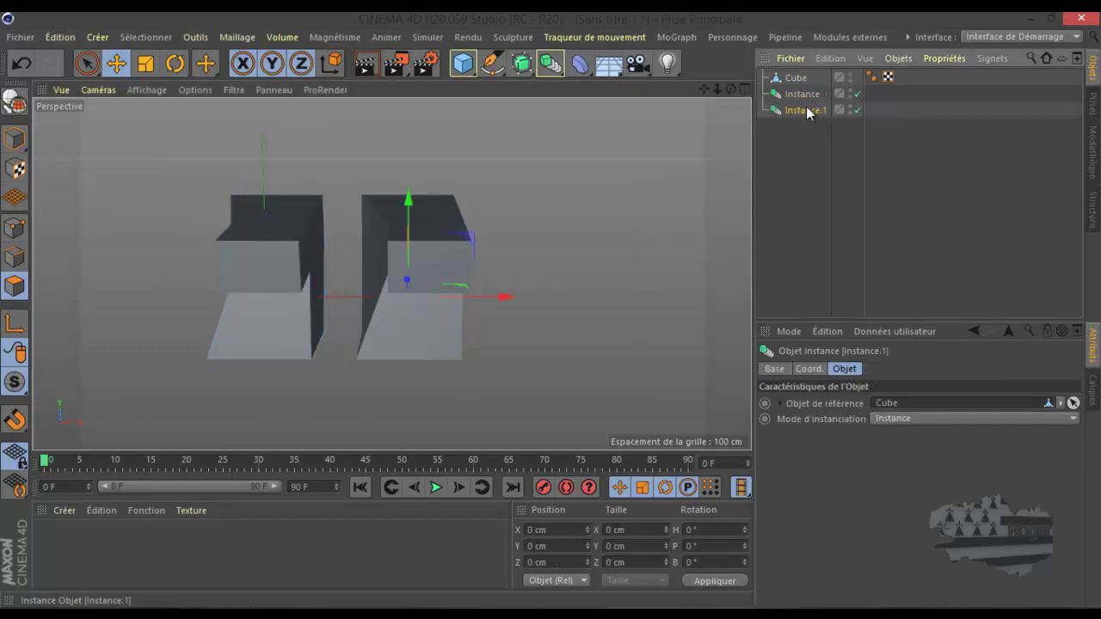
{"action": "left_click_drag", "start_coordinate": [506, 297], "coordinate": [683, 290]}
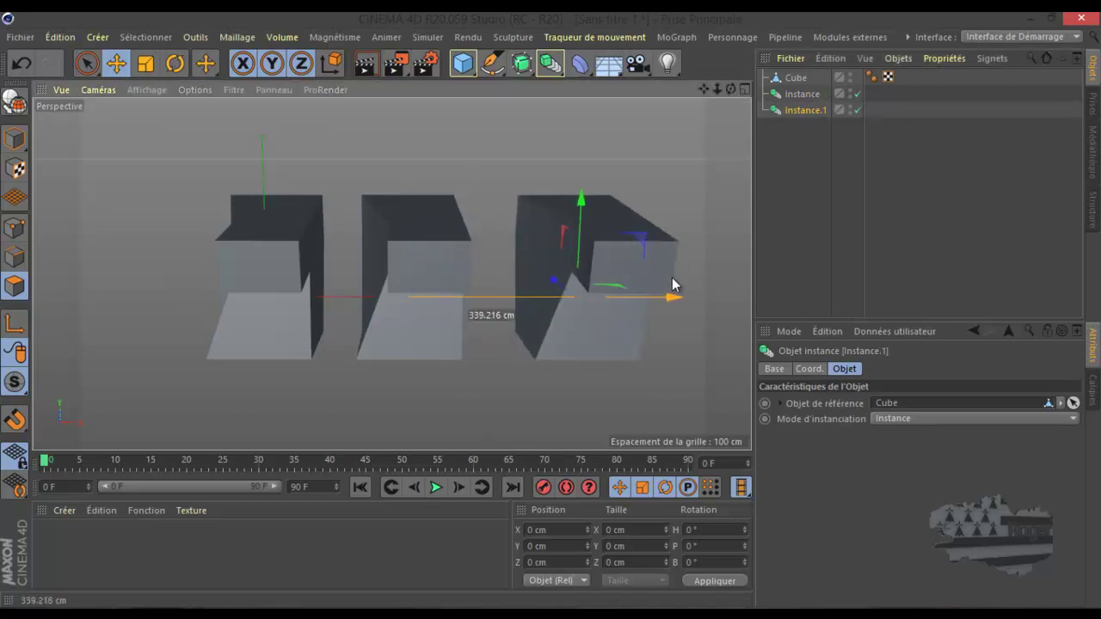
{"action": "left_click_drag", "start_coordinate": [730, 89], "coordinate": [550, 93]}
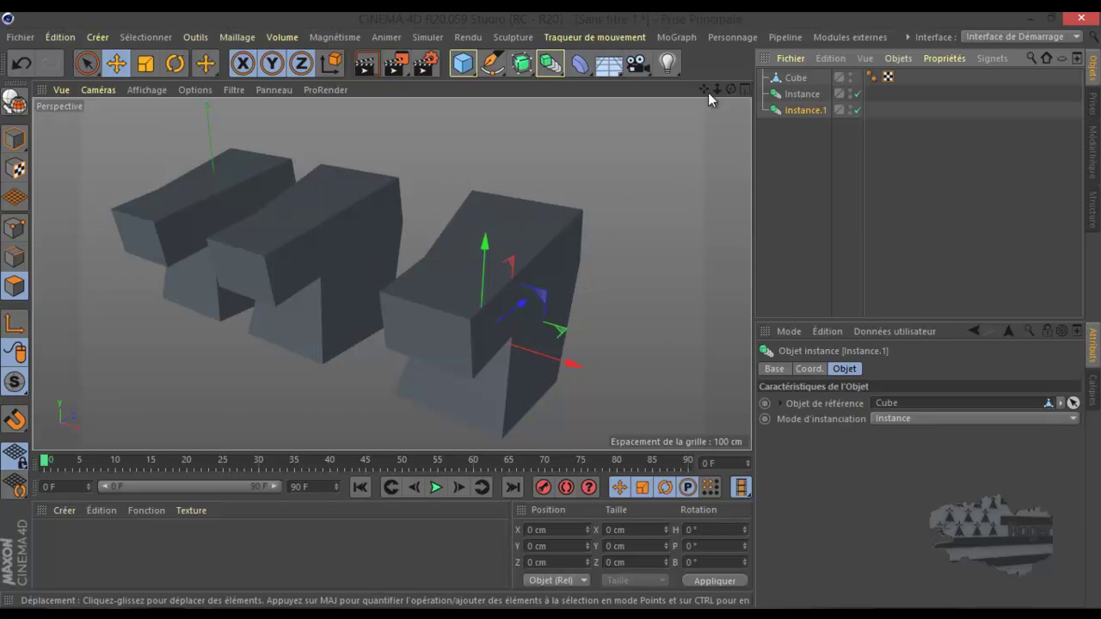
{"action": "left_click_drag", "start_coordinate": [732, 92], "coordinate": [550, 309]}
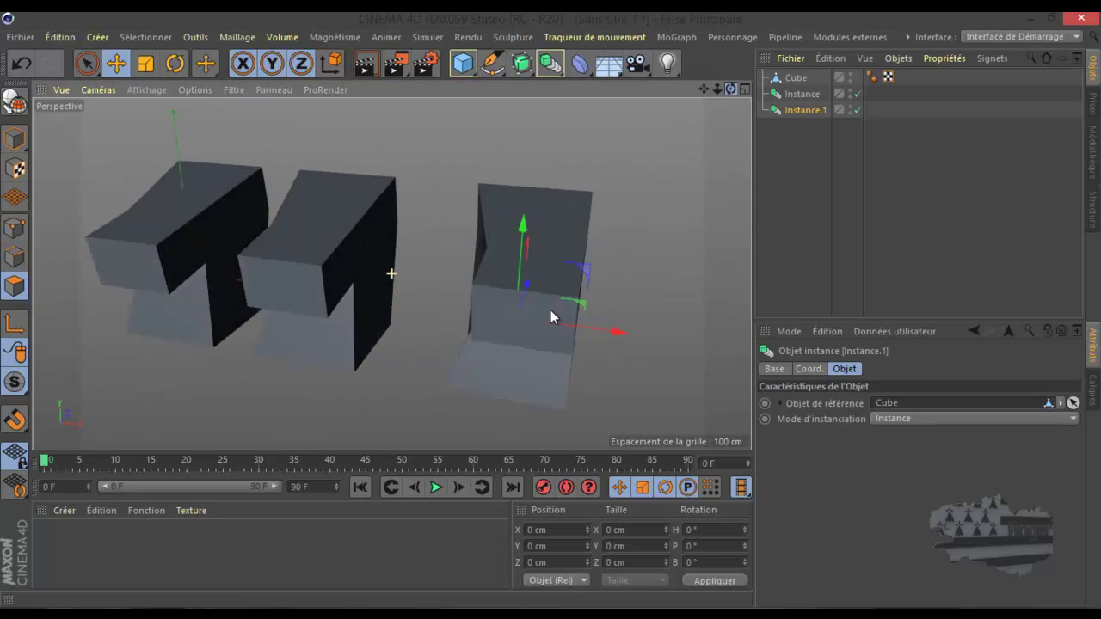
{"action": "left_click_drag", "start_coordinate": [651, 207], "coordinate": [646, 219], "text": "alt"}
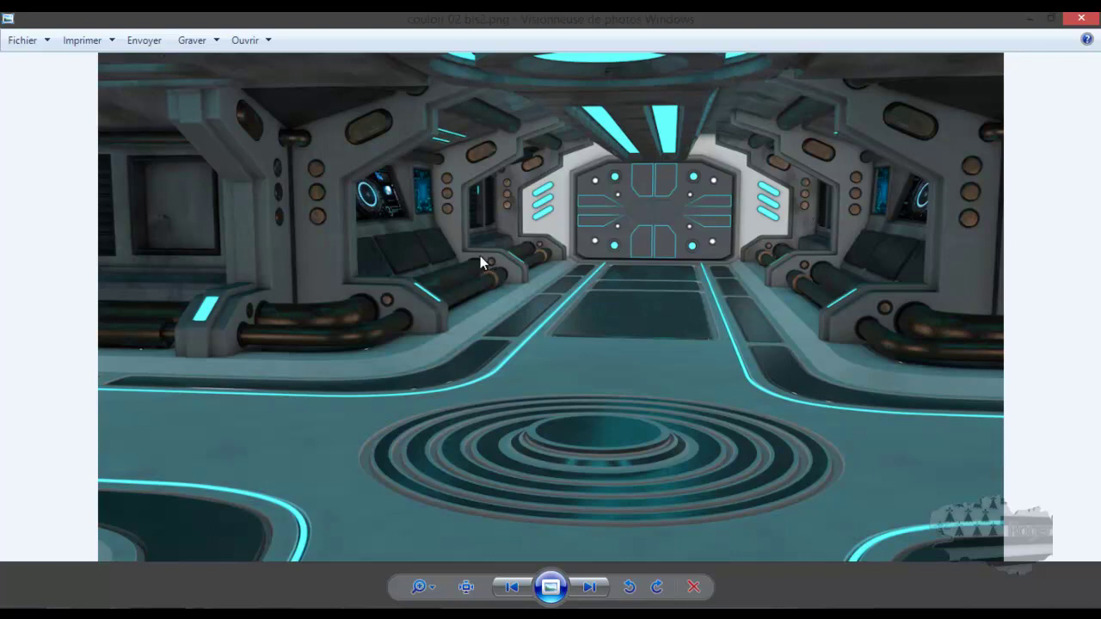
Minimise the couloir 02 bis2.png render in Photo Viewer to return to Cinema 4D
{"action": "left_click", "coordinate": [1030, 18]}
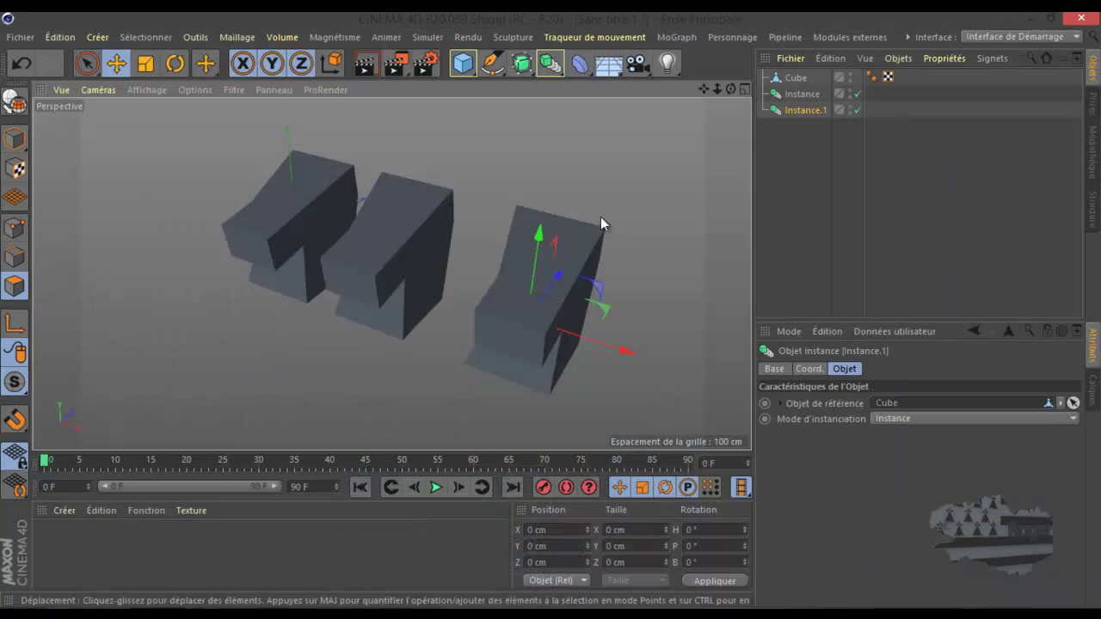
Move the middle Instance up and back, undoing a trial tilt first
{"action": "left_click", "coordinate": [799, 95]}
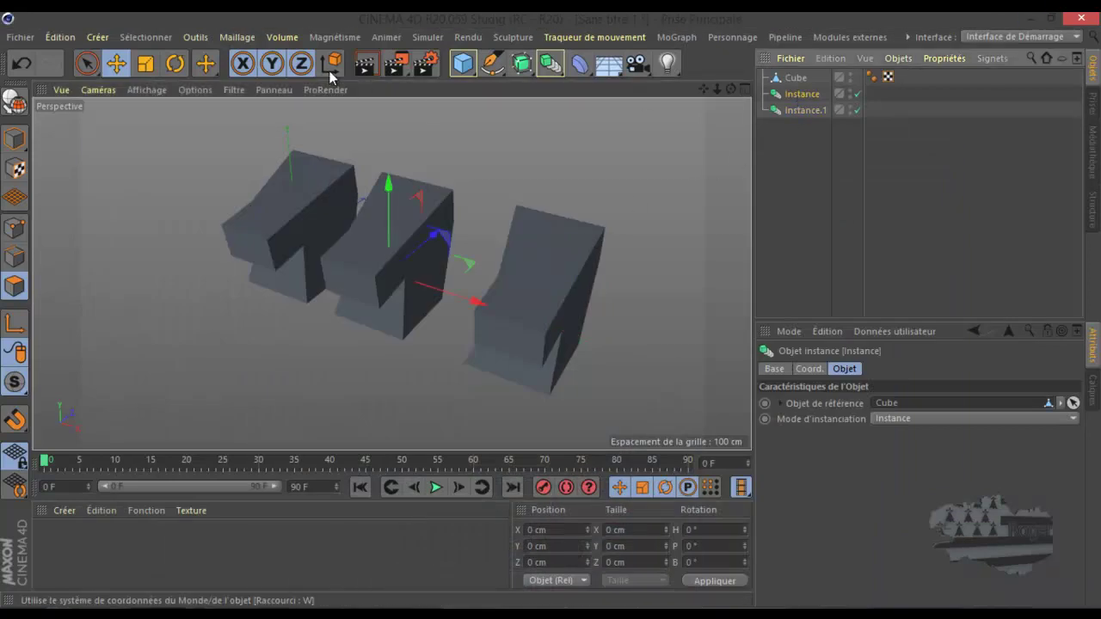
{"action": "left_click", "coordinate": [175, 63]}
{"action": "mouse_move", "coordinate": [405, 307]}
{"action": "left_mouse_down"}
{"action": "mouse_move", "coordinate": [344, 318]}
{"action": "mouse_move", "coordinate": [333, 303]}
{"action": "left_mouse_up"}
{"action": "key", "text": "ctrl+z"}
{"action": "left_click", "coordinate": [118, 63]}
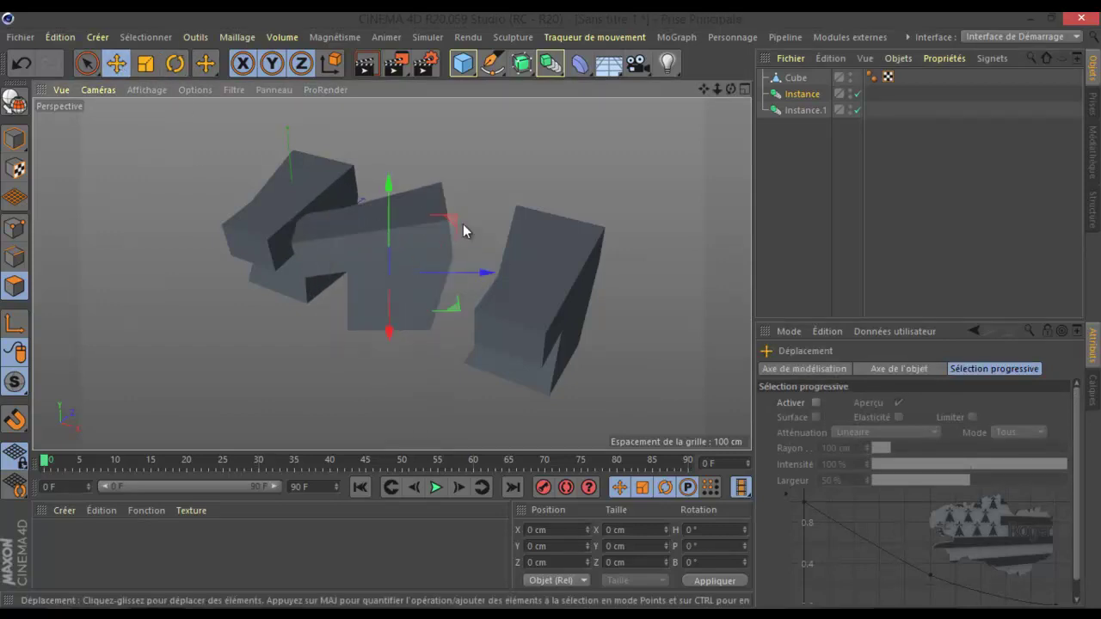
{"action": "mouse_move", "coordinate": [463, 222]}
{"action": "left_mouse_down"}
{"action": "mouse_move", "coordinate": [545, 157]}
{"action": "mouse_move", "coordinate": [477, 216]}
{"action": "left_mouse_up"}
{"action": "left_click", "coordinate": [146, 69]}
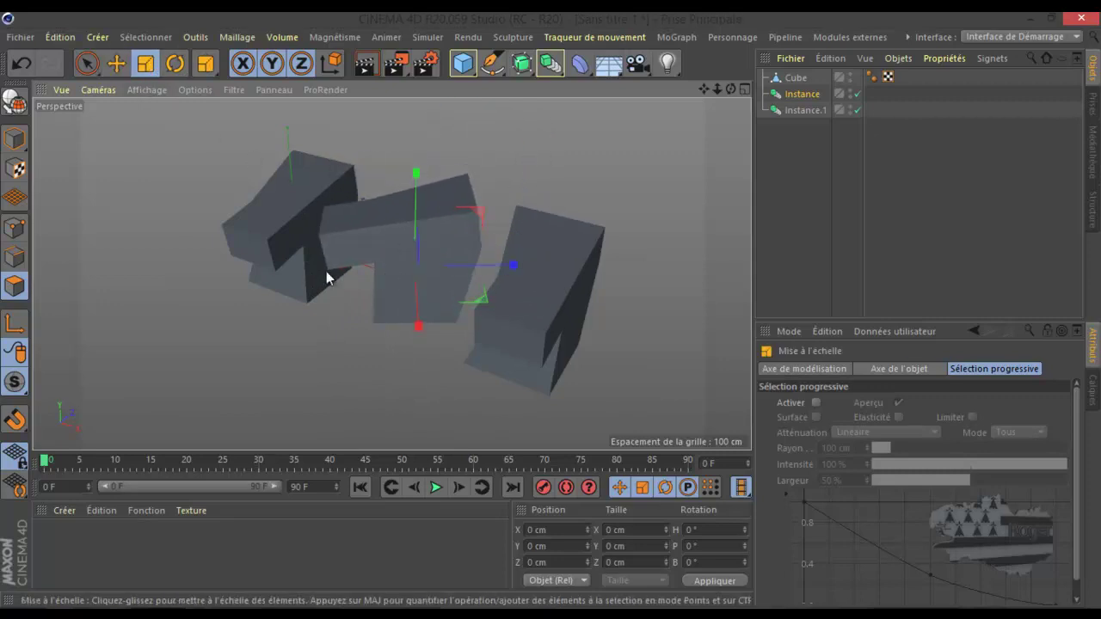
Rotate Instance.1 on the P axis to about 51.73°
{"action": "left_click", "coordinate": [795, 112]}
{"action": "key", "text": "r"}
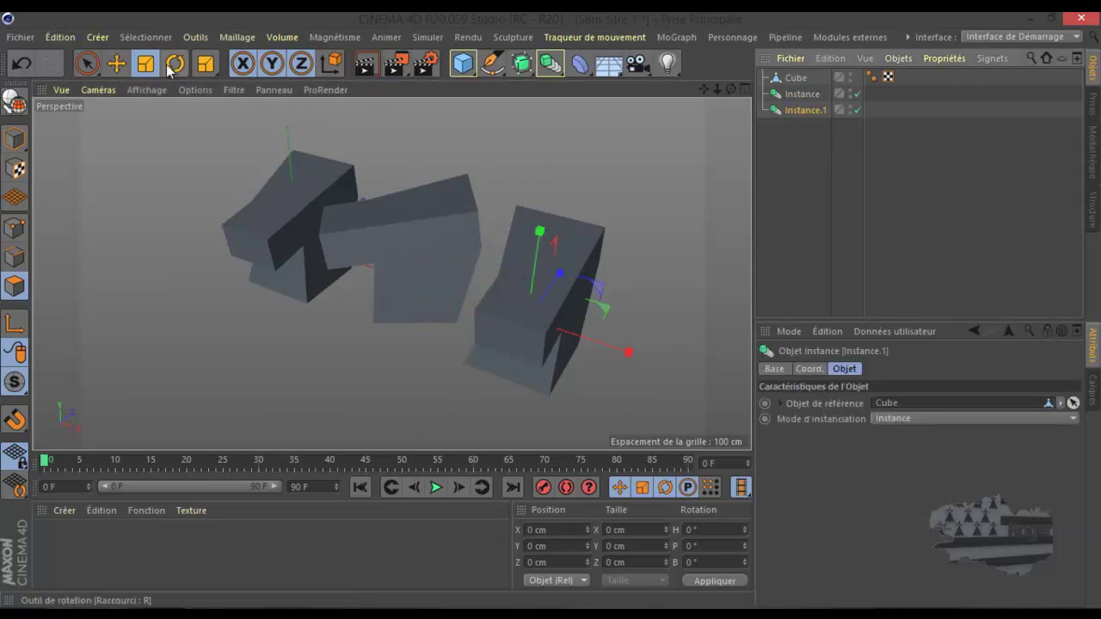
{"action": "left_click_drag", "start_coordinate": [555, 359], "coordinate": [620, 335]}
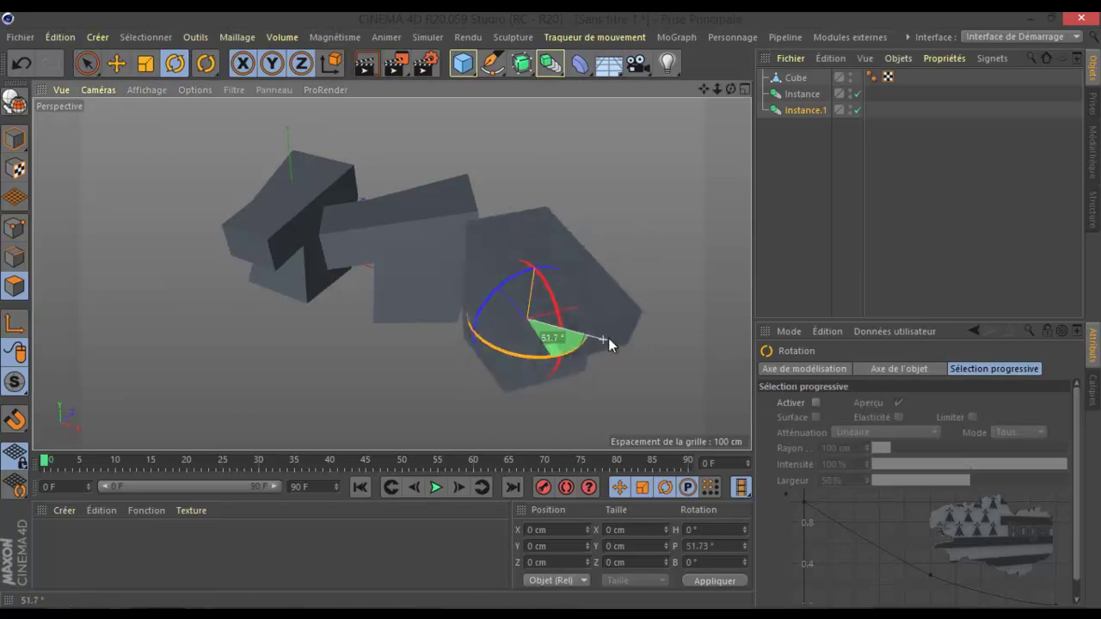
Extrude a cube face outward about 78 cm then upward into a bent arm, then select Instance.1
{"action": "left_click", "coordinate": [793, 79]}
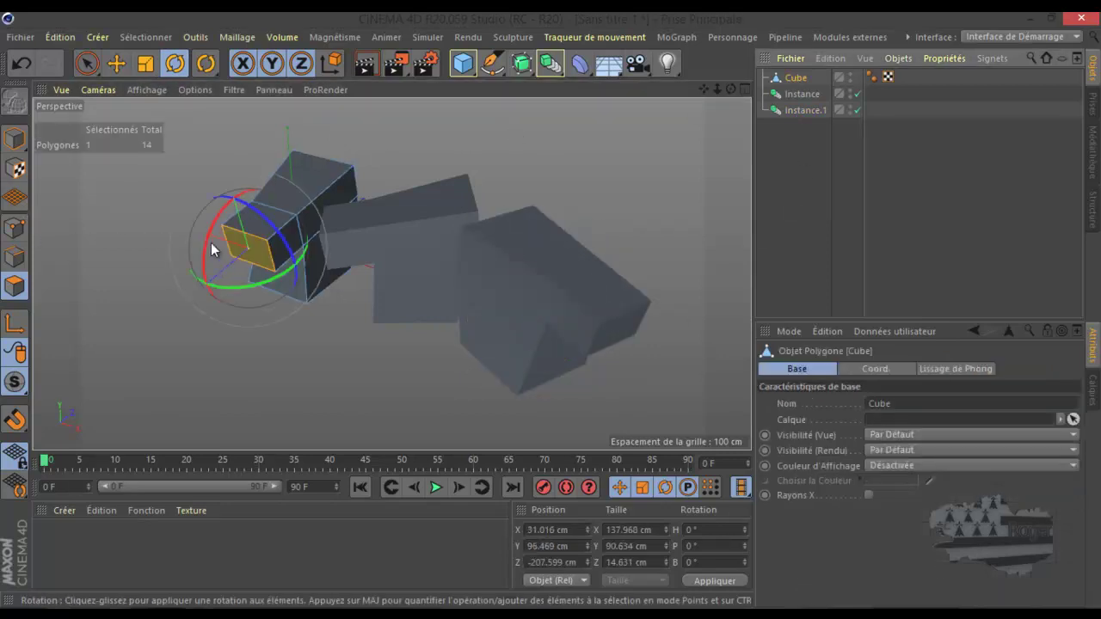
{"action": "left_click", "coordinate": [116, 65]}
{"action": "mouse_move", "coordinate": [246, 251]}
{"action": "left_mouse_down", "text": "ctrl"}
{"action": "mouse_move", "coordinate": [153, 336]}
{"action": "mouse_move", "coordinate": [154, 324]}
{"action": "left_mouse_up", "text": "ctrl"}
{"action": "left_click_drag", "start_coordinate": [213, 178], "coordinate": [204, 109], "text": "ctrl"}
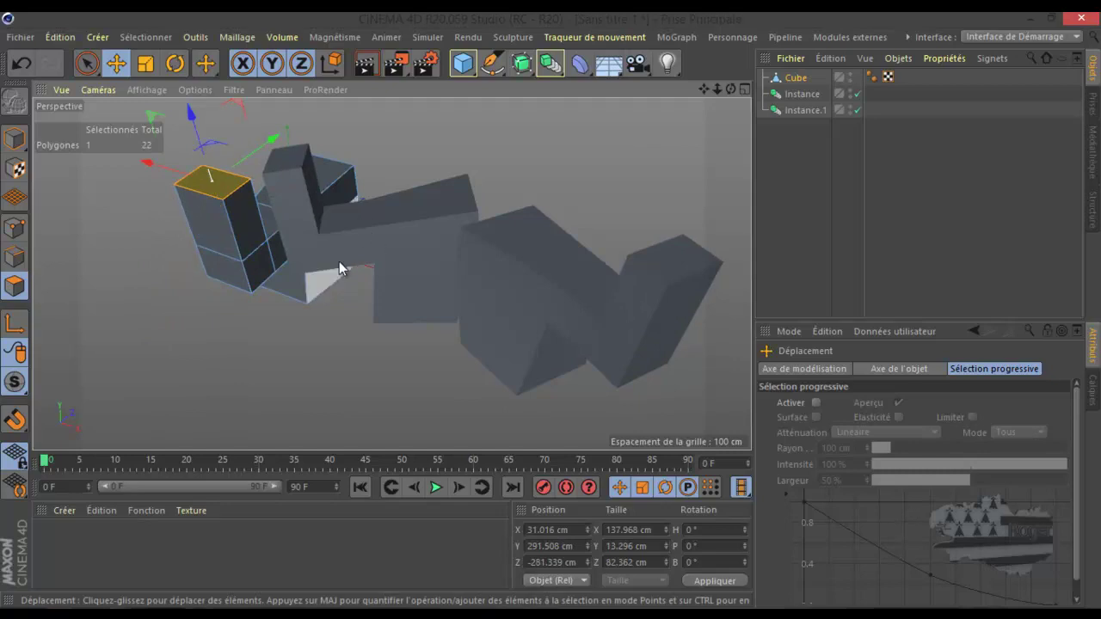
{"action": "left_click", "coordinate": [294, 318]}
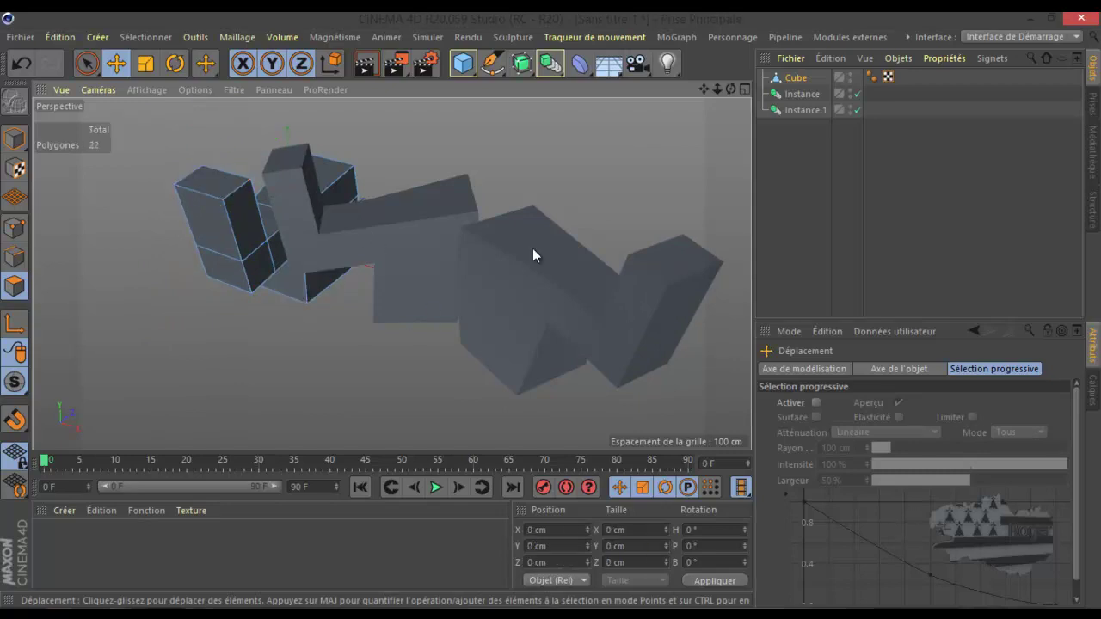
{"action": "left_click", "coordinate": [802, 110], "text": "ctrl"}
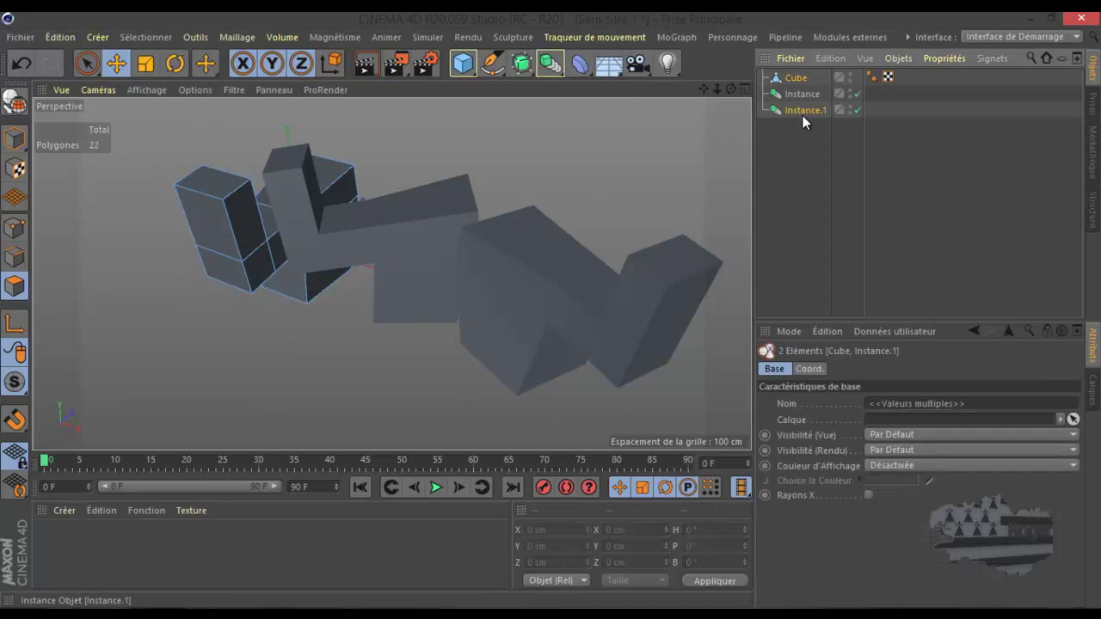
{"action": "left_click", "coordinate": [800, 108]}
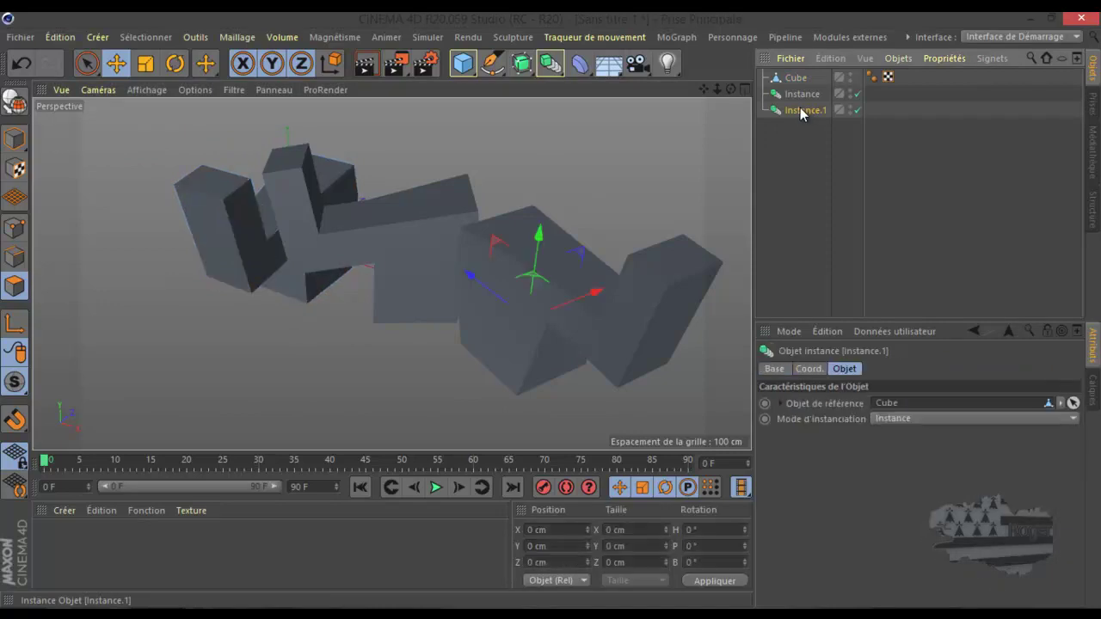
Duplicate Instance.1 into Instance.2 and check scene info: 4 objects, 22 (88) polygons
{"action": "left_click_drag", "start_coordinate": [801, 109], "coordinate": [802, 129], "text": "ctrl"}
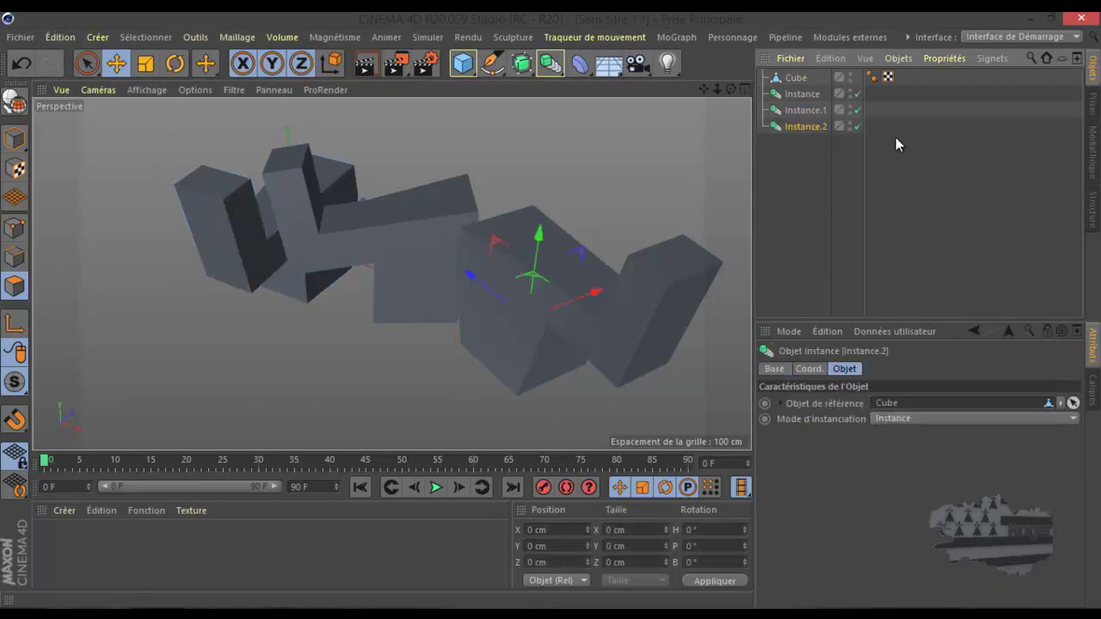
{"action": "left_click", "coordinate": [898, 59]}
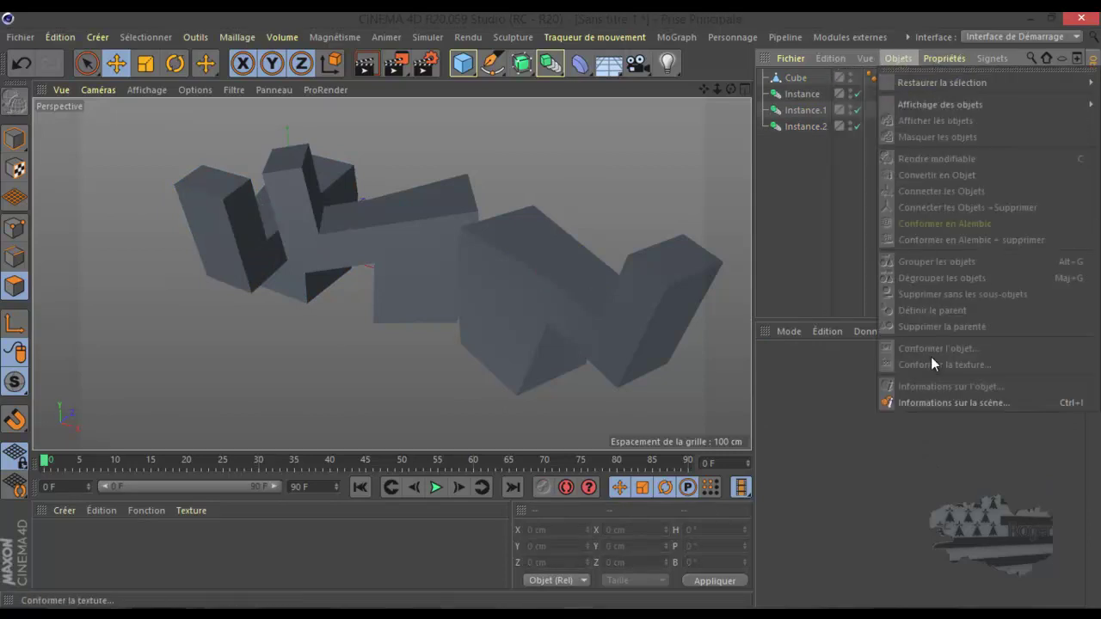
{"action": "left_click", "coordinate": [928, 401]}
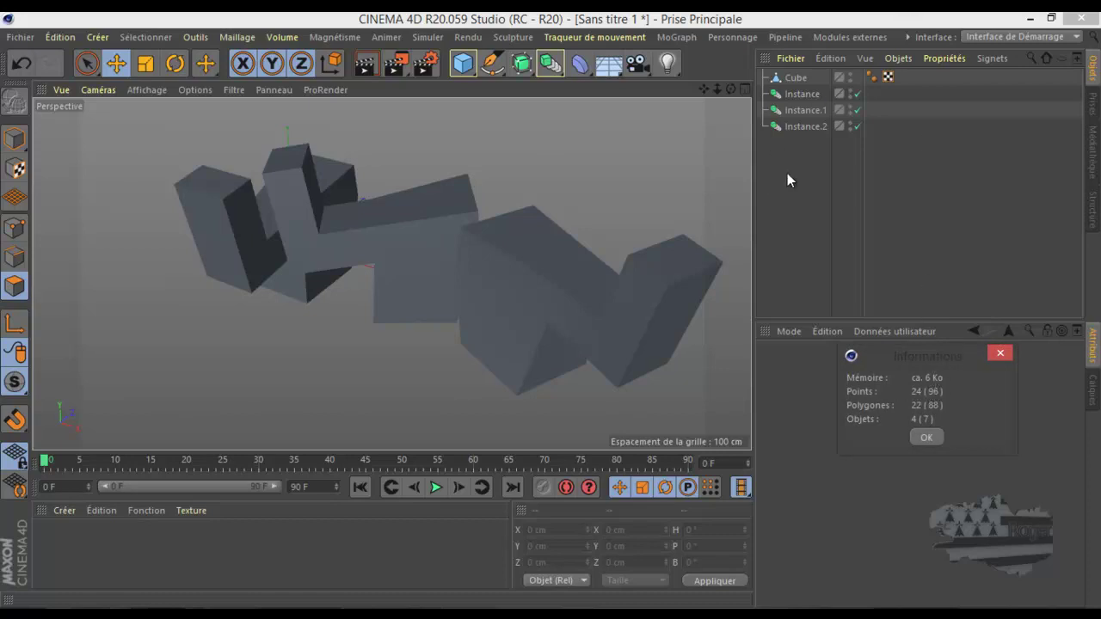
{"action": "left_click", "coordinate": [1003, 354]}
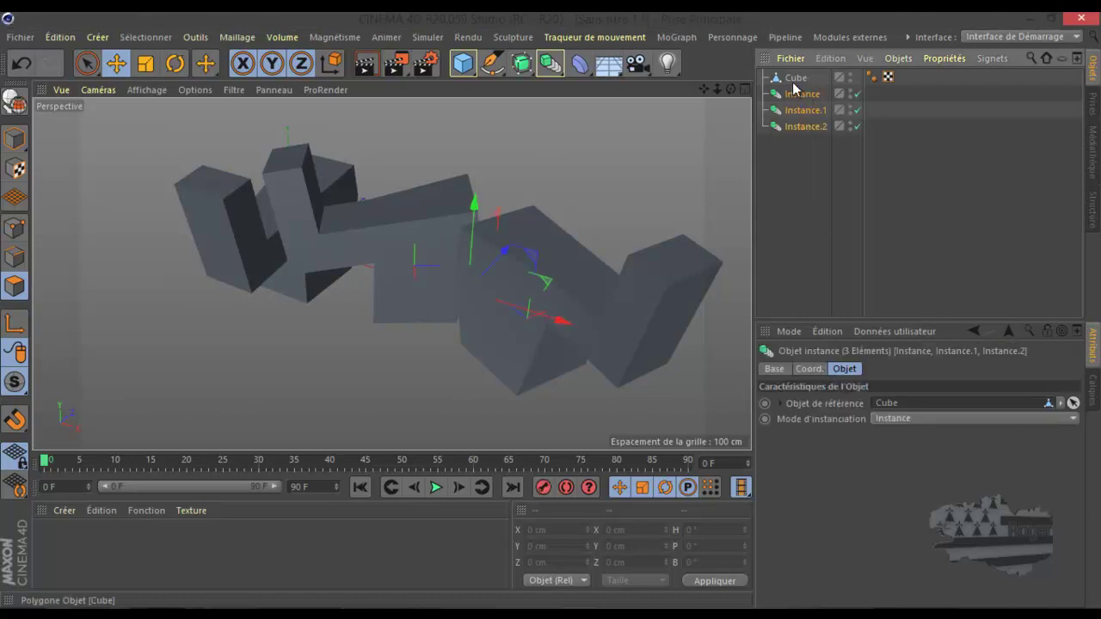
Delete the three Instances and duplicate Cube into real copies Cube.1 to Cube.3
{"action": "key", "text": "Delete"}
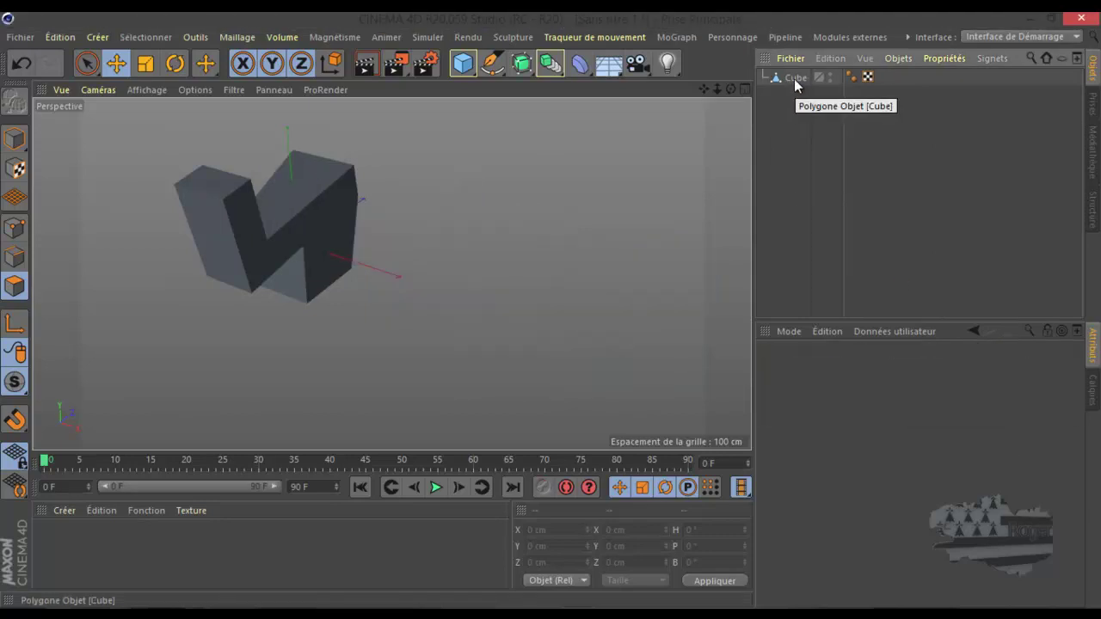
{"action": "left_click", "coordinate": [795, 78]}
{"action": "left_click_drag", "start_coordinate": [795, 79], "coordinate": [793, 146], "text": "ctrl"}
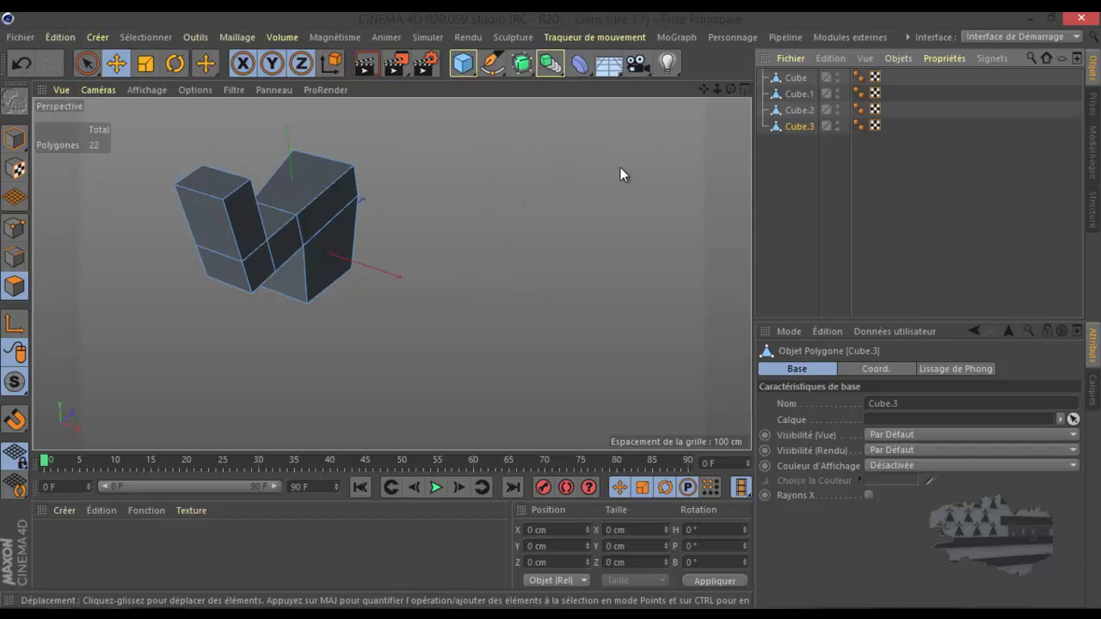
Check the scene information: 4 objects, 96 points and 88 polygons
{"action": "left_click", "coordinate": [896, 59]}
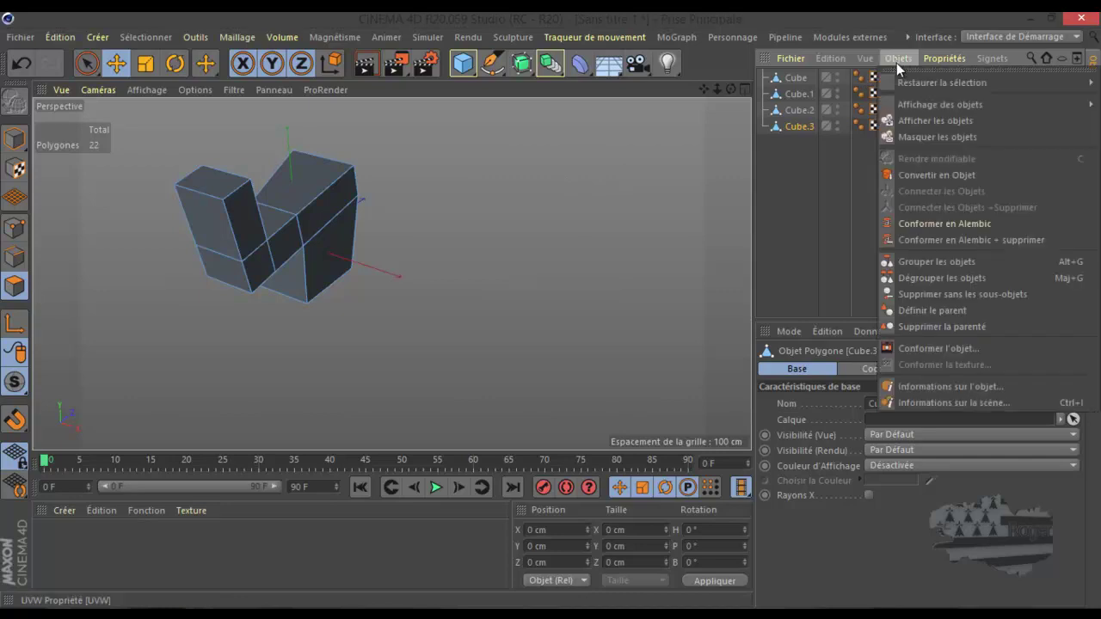
{"action": "left_click", "coordinate": [920, 401]}
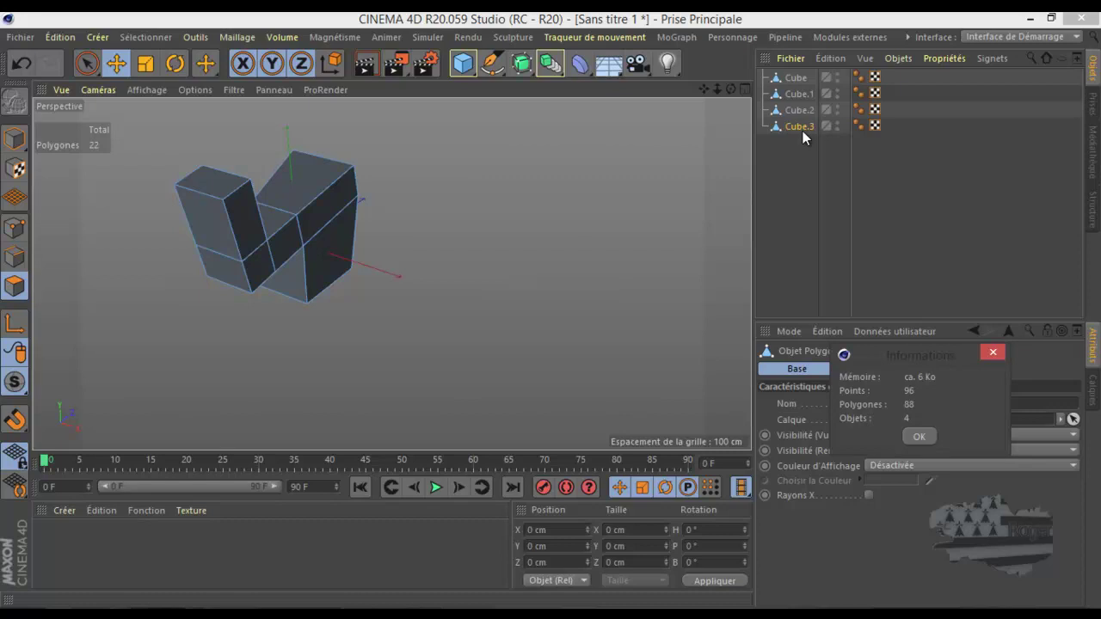
{"action": "left_click", "coordinate": [993, 352]}
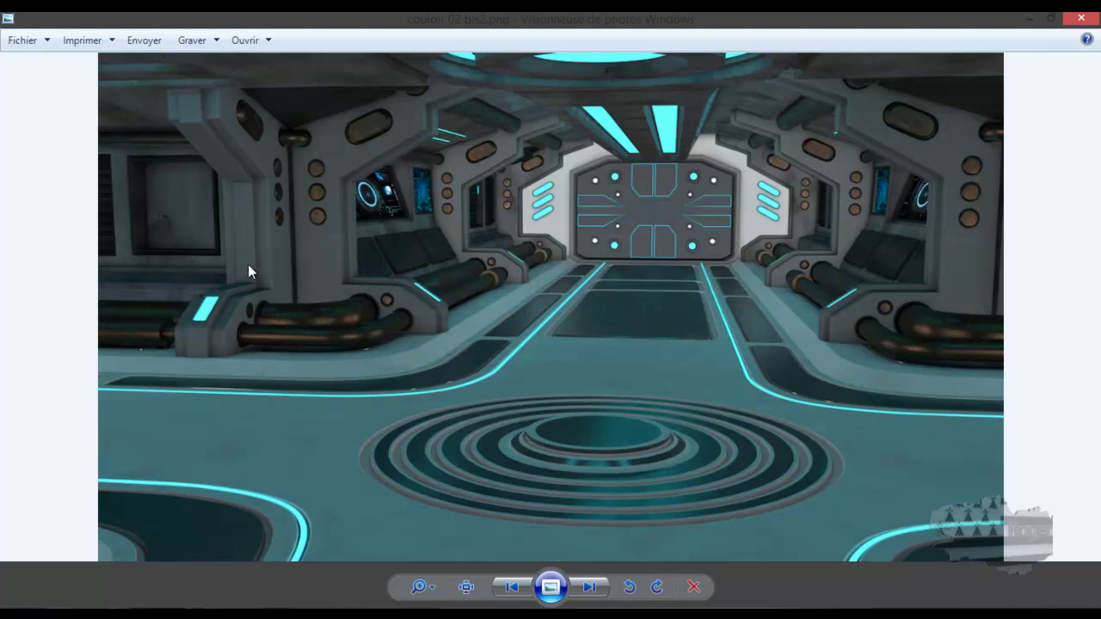
Minimise the corridor render in Photo Viewer again to return to Cinema 4D
{"action": "left_click", "coordinate": [1030, 17]}
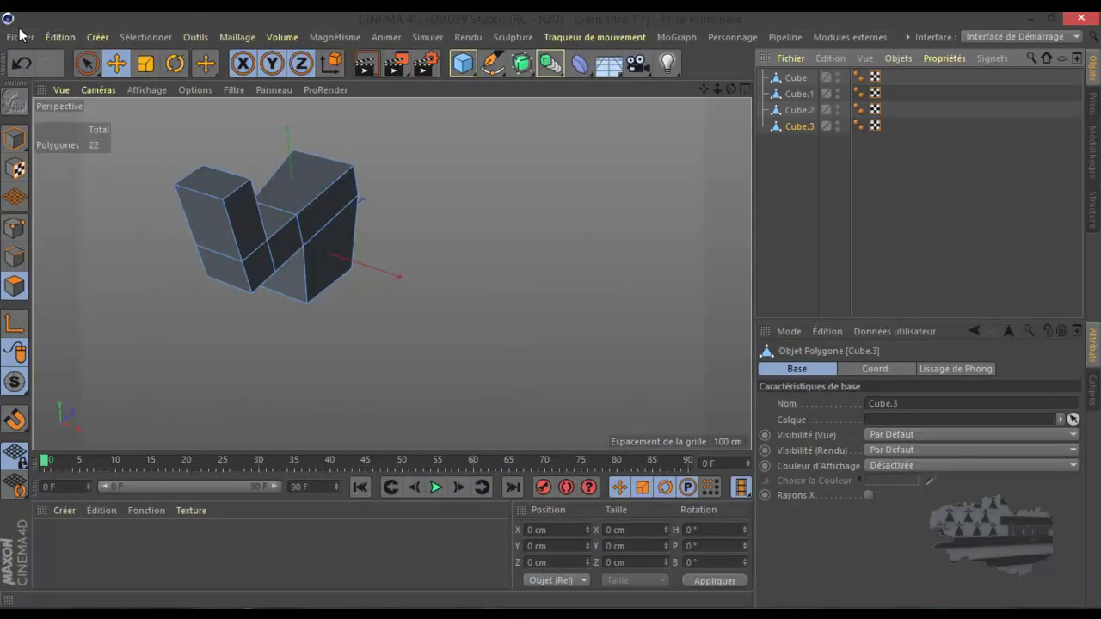
Undo four times to remove the duplicate copies Cube.1 to Cube.3, leaving only Cube
{"action": "left_click", "coordinate": [21, 68]}
{"action": "left_click", "coordinate": [22, 69]}
{"action": "left_click", "coordinate": [21, 68]}
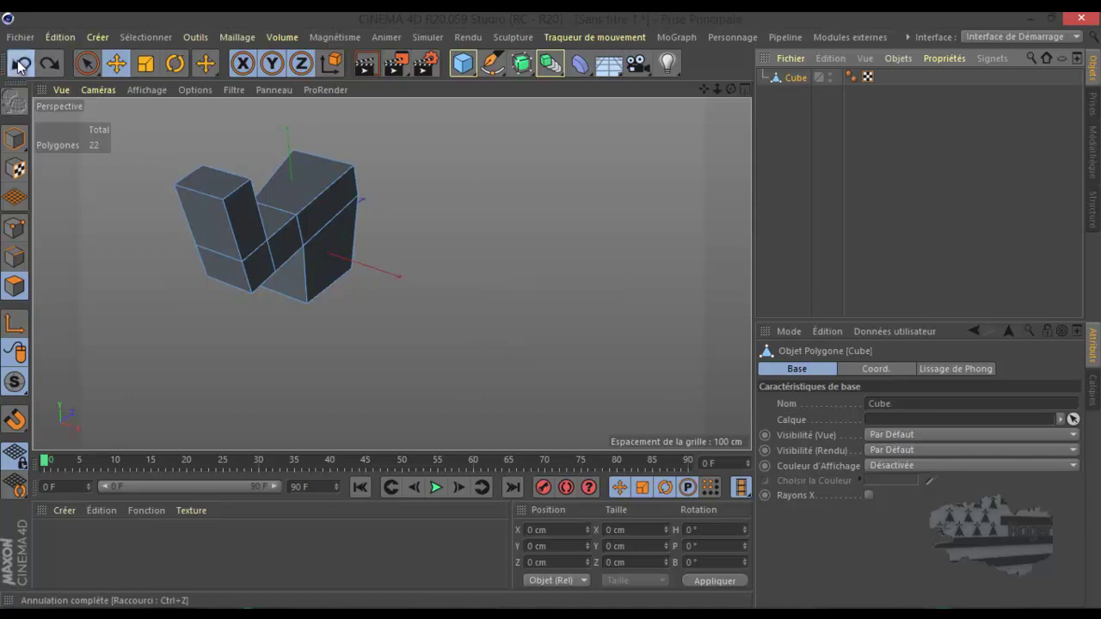
{"action": "left_click", "coordinate": [22, 68]}
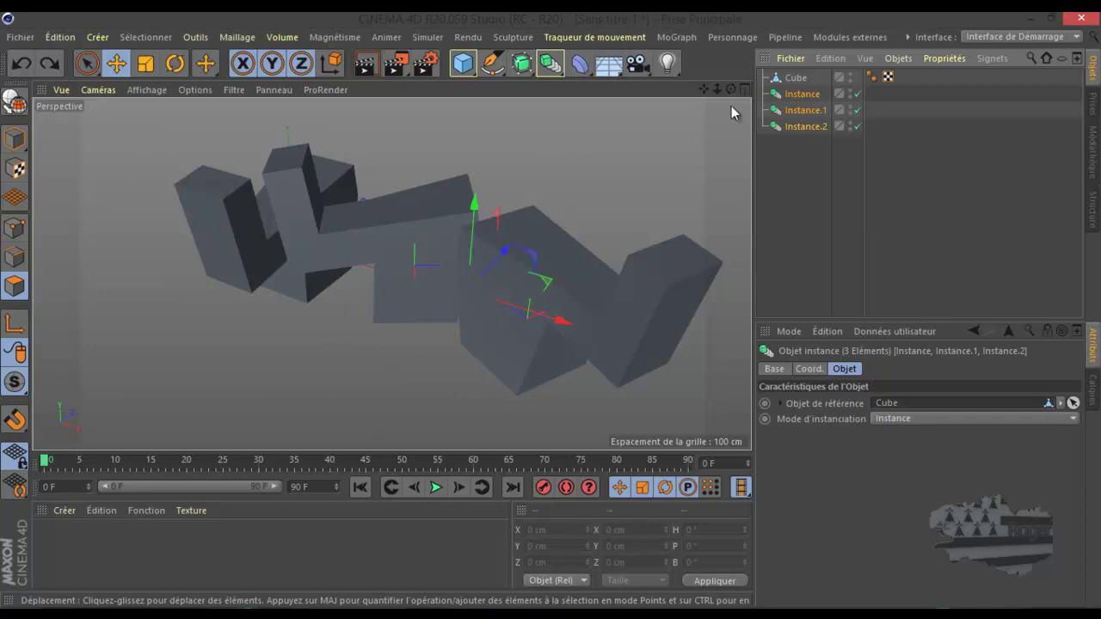
{"action": "left_click", "coordinate": [793, 79]}
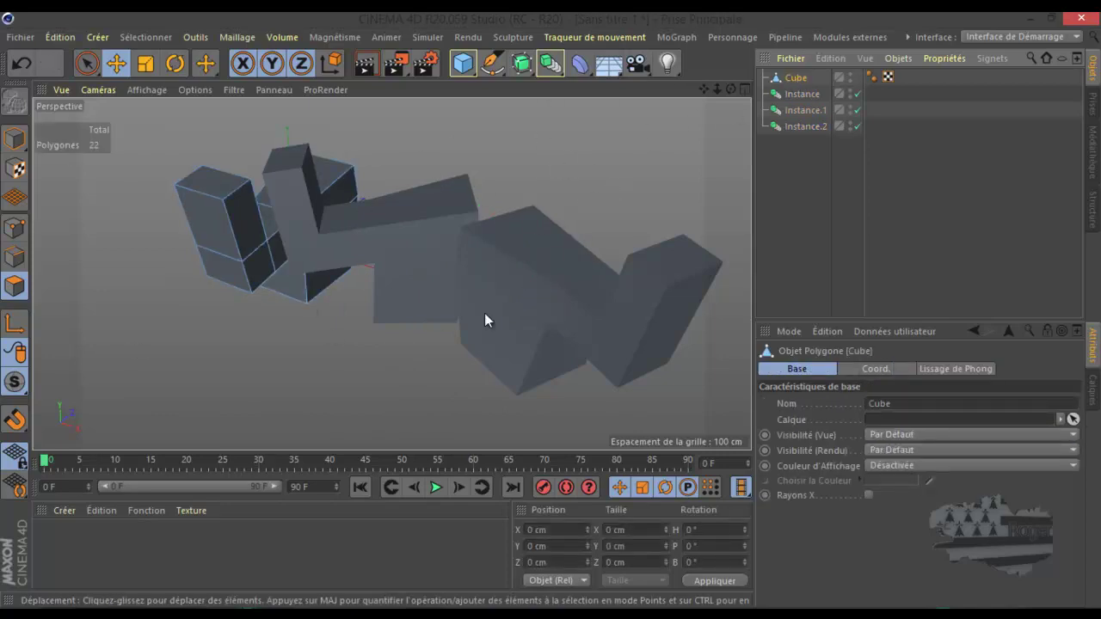
{"action": "left_click_drag", "start_coordinate": [786, 167], "coordinate": [805, 86]}
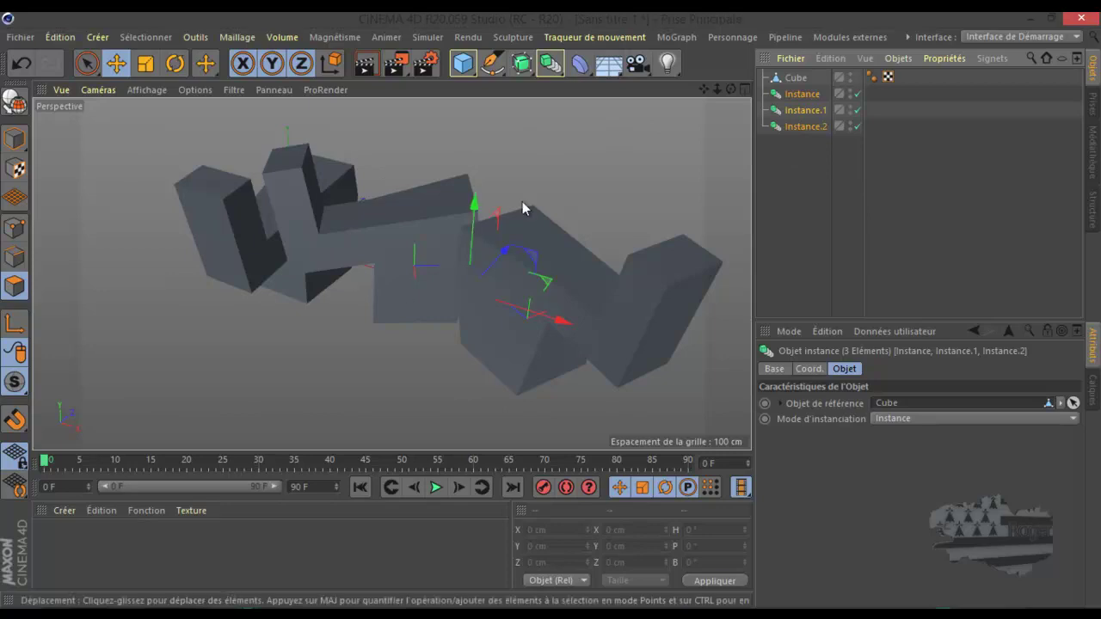
{"action": "left_click", "coordinate": [797, 78]}
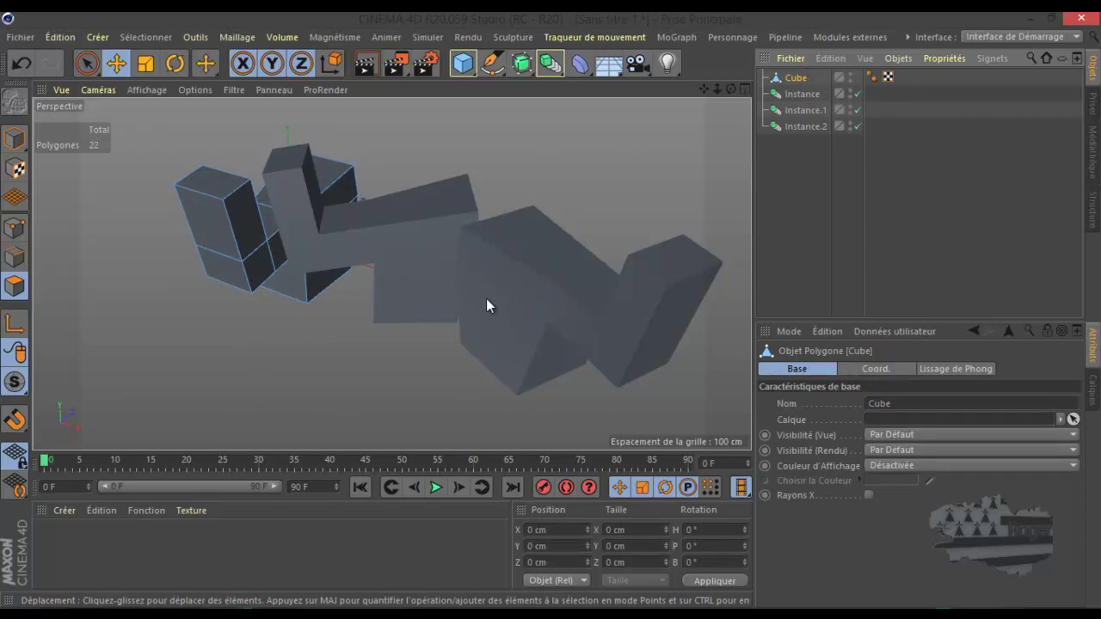
Set the first Instance's Mode d'instanciation to Instance de rendu, then to Multi-instances
{"action": "left_click", "coordinate": [805, 93]}
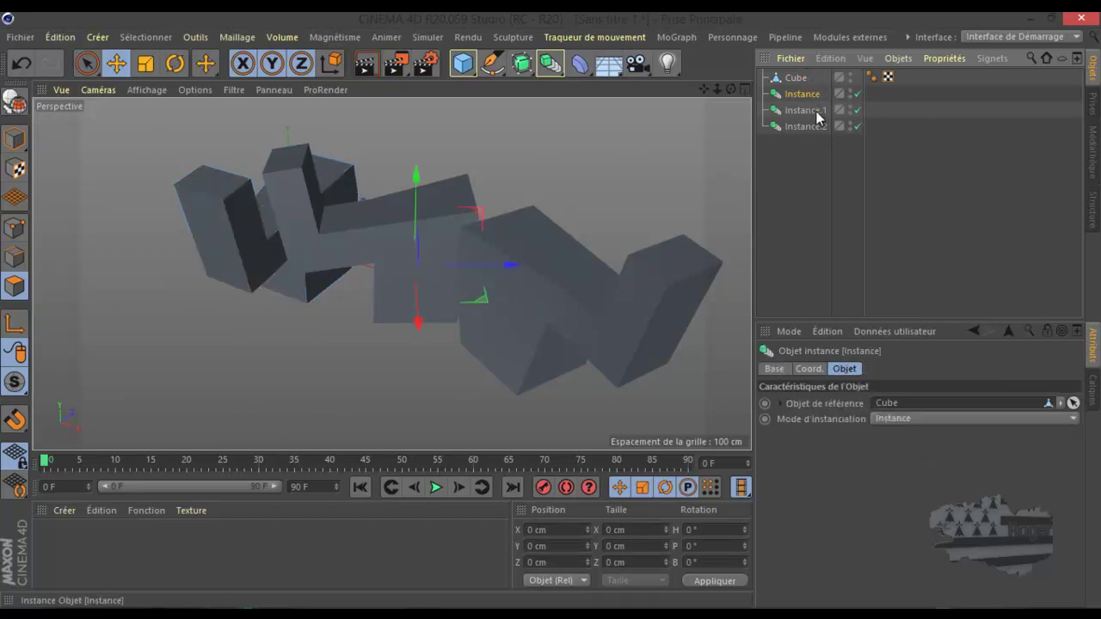
{"action": "left_click", "coordinate": [910, 418]}
{"action": "left_click", "coordinate": [912, 451]}
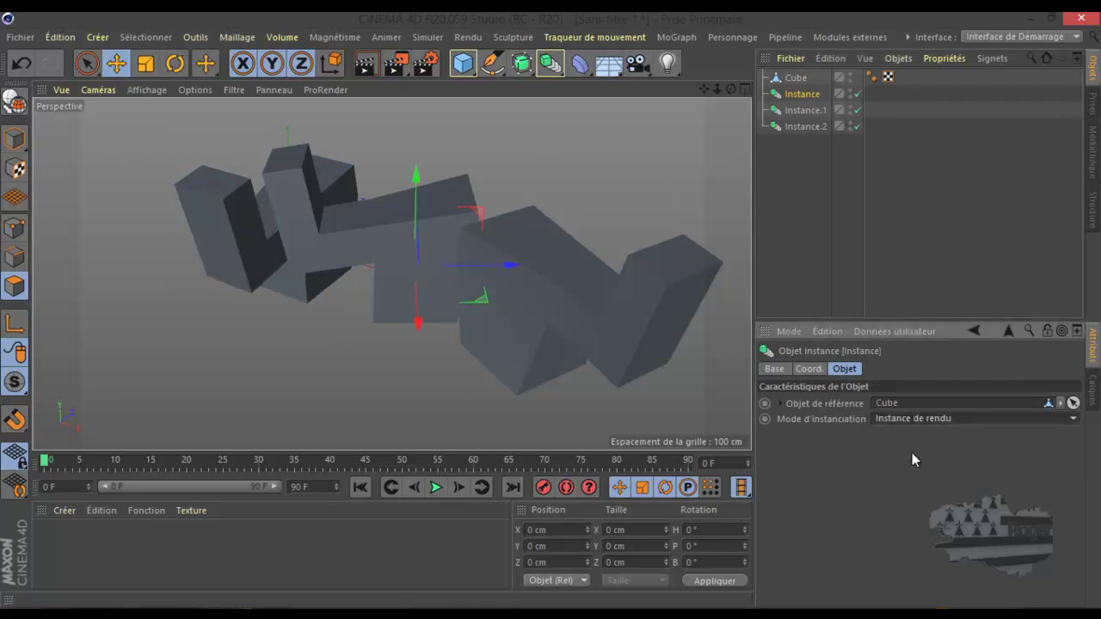
{"action": "left_click", "coordinate": [940, 421]}
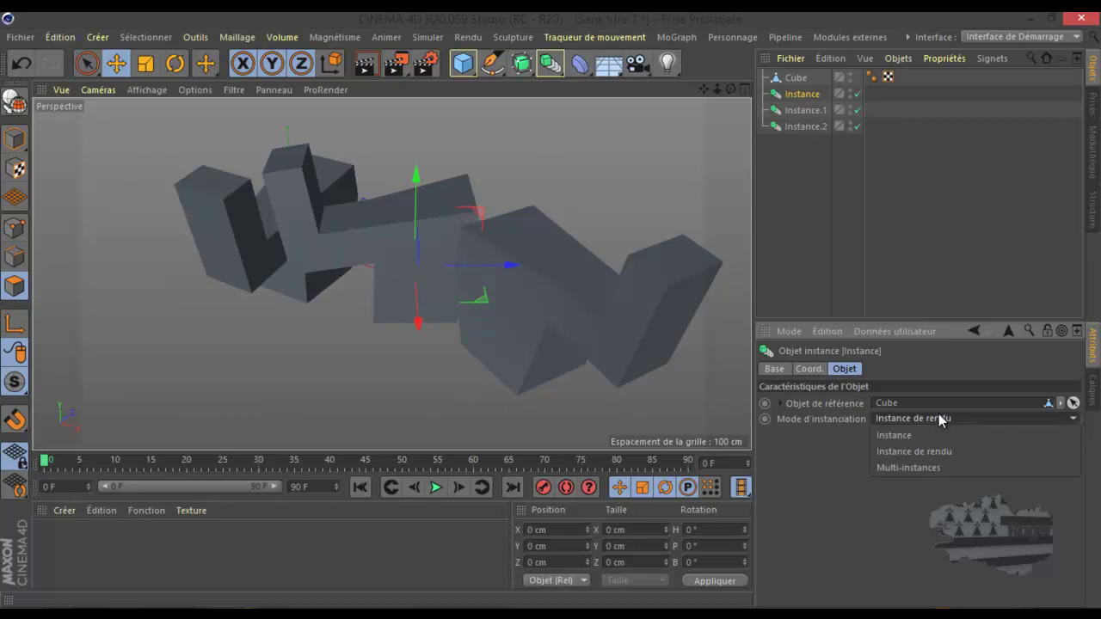
{"action": "left_click", "coordinate": [927, 467]}
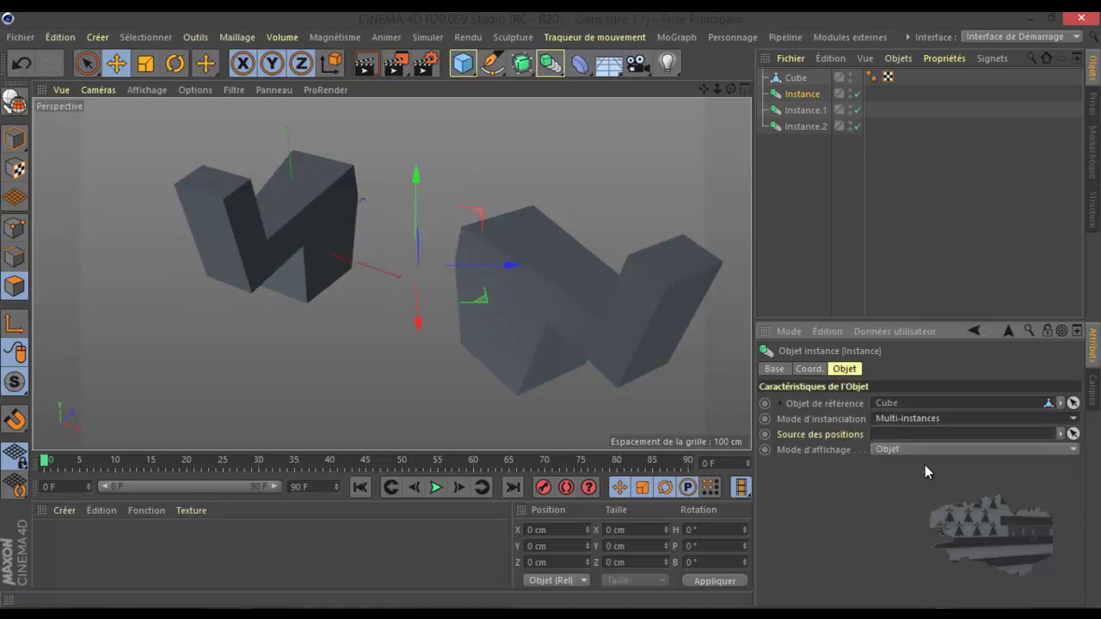
Try the Source des positions picker, cancel without assigning a source, and deselect everything
{"action": "left_click", "coordinate": [1061, 434]}
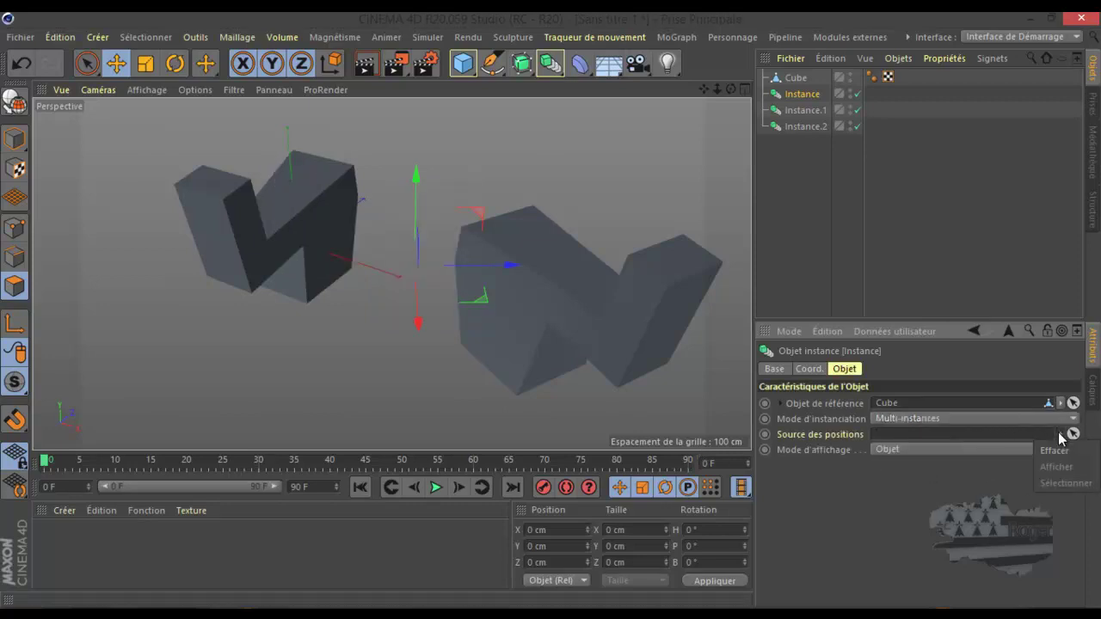
{"action": "left_click", "coordinate": [1060, 436]}
{"action": "left_click", "coordinate": [1067, 437]}
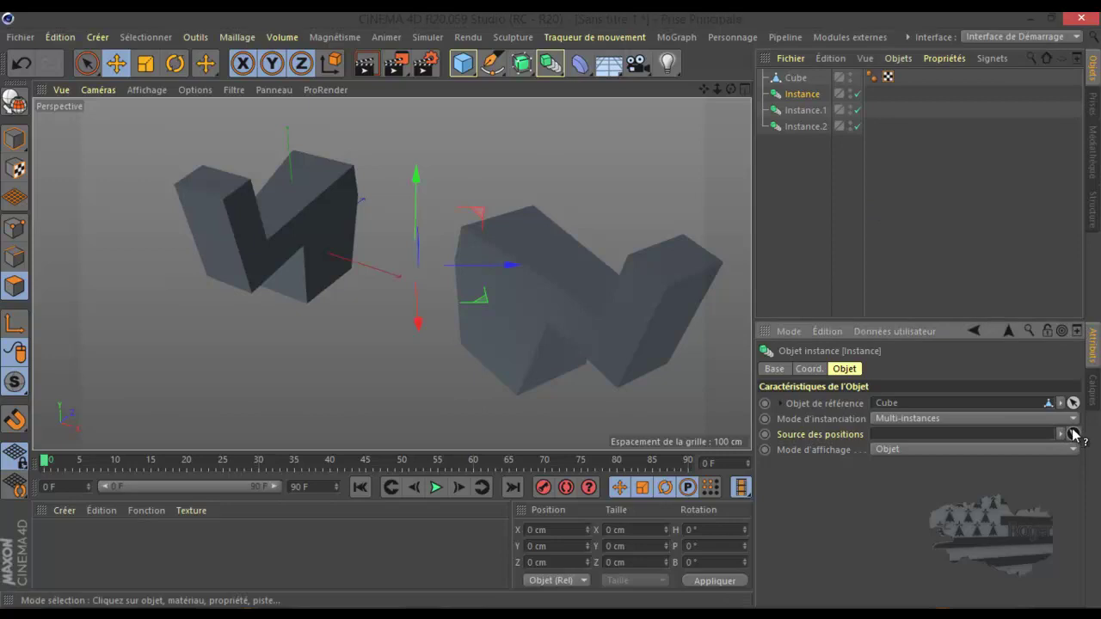
{"action": "left_click", "coordinate": [826, 127]}
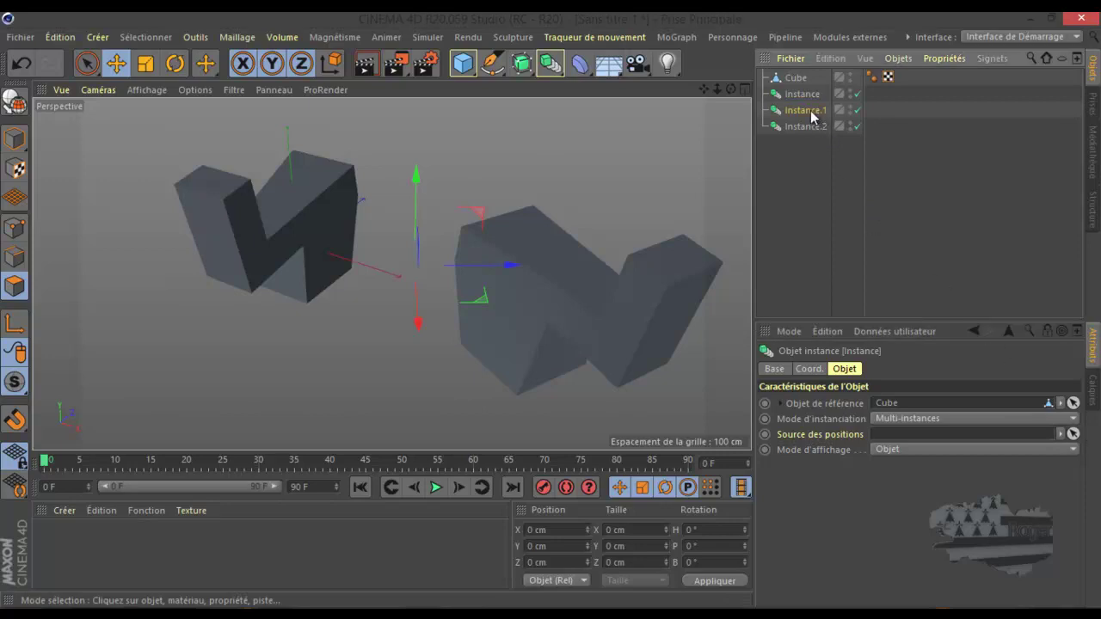
{"action": "left_click", "coordinate": [1072, 438]}
{"action": "left_click", "coordinate": [836, 219]}
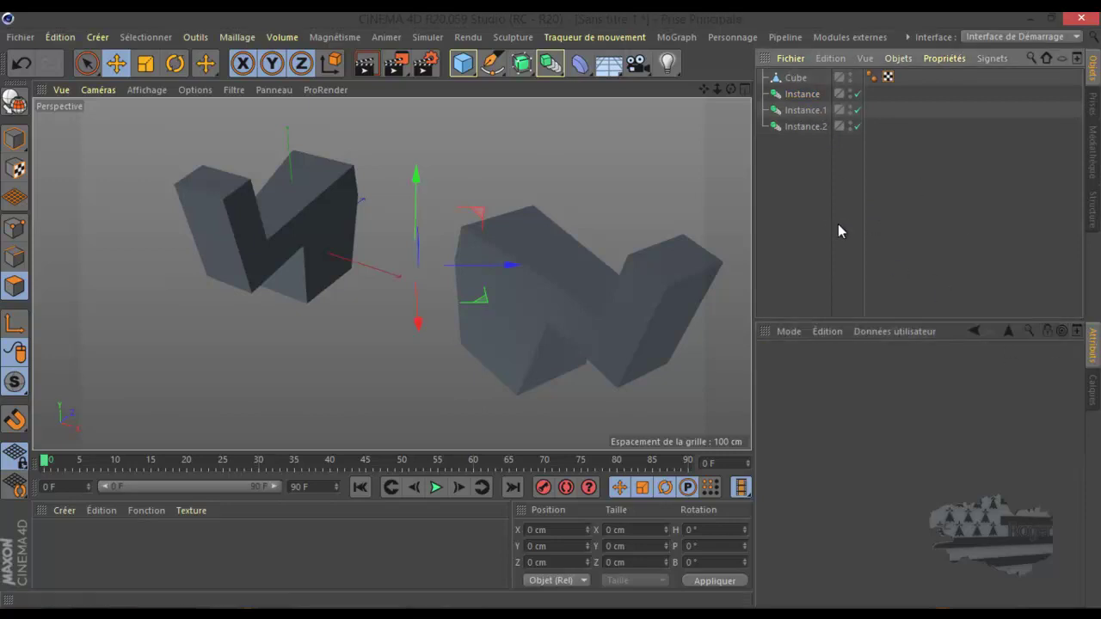
Select Cube's top face in Polygon mode and store it with Sélectionner > Enregistrer la sélection
{"action": "left_click", "coordinate": [797, 77]}
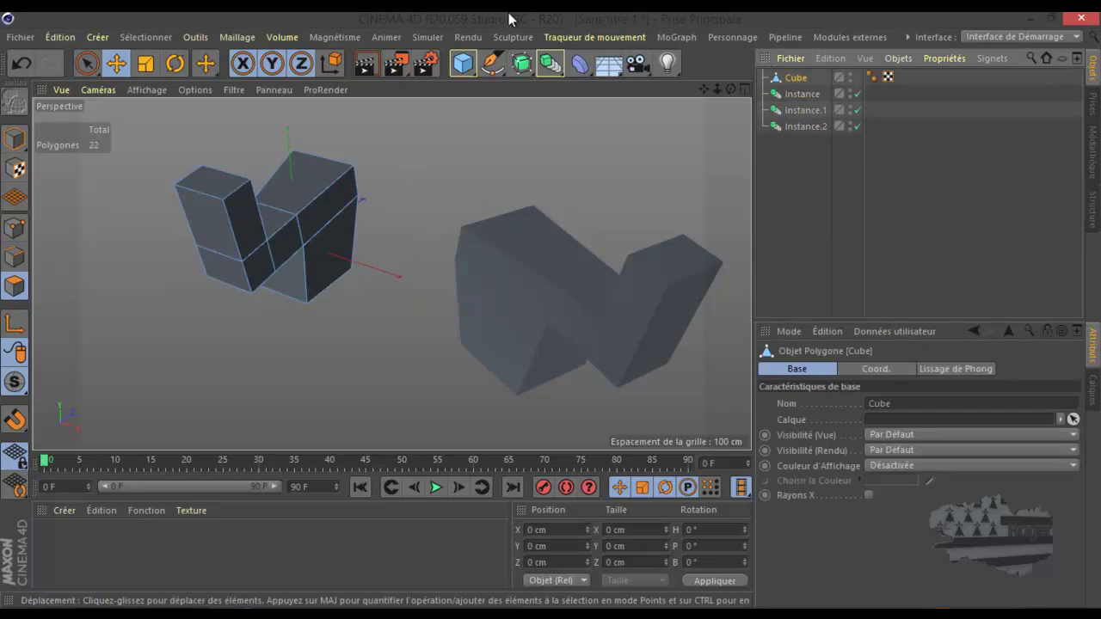
{"action": "left_click", "coordinate": [143, 38]}
{"action": "left_click", "coordinate": [148, 371]}
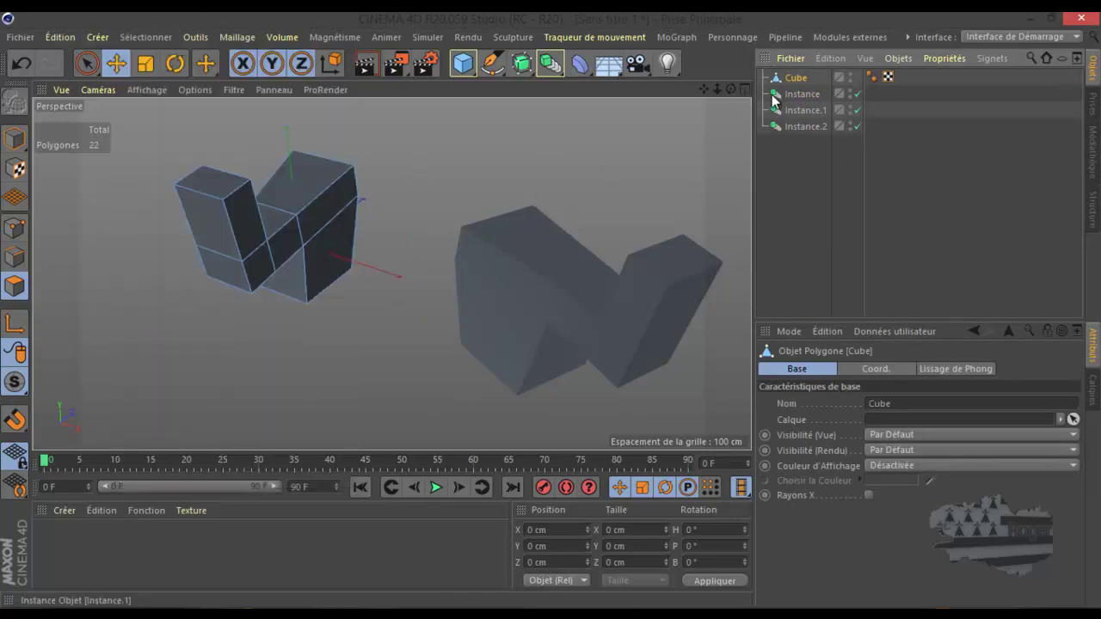
{"action": "left_click", "coordinate": [14, 285]}
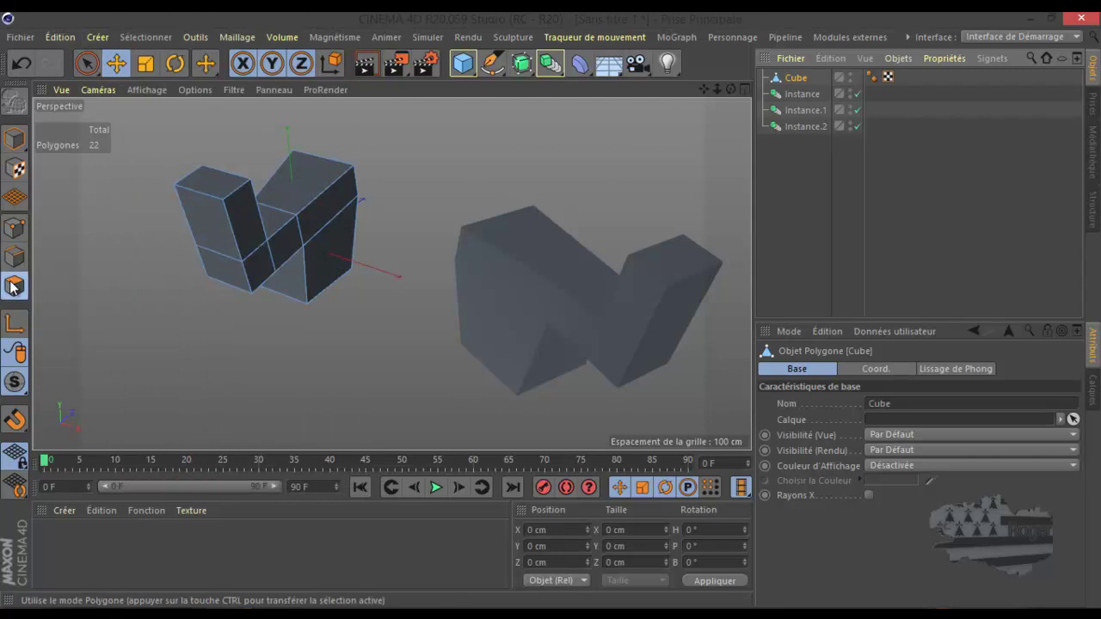
{"action": "left_click", "coordinate": [213, 178]}
{"action": "left_click", "coordinate": [143, 37]}
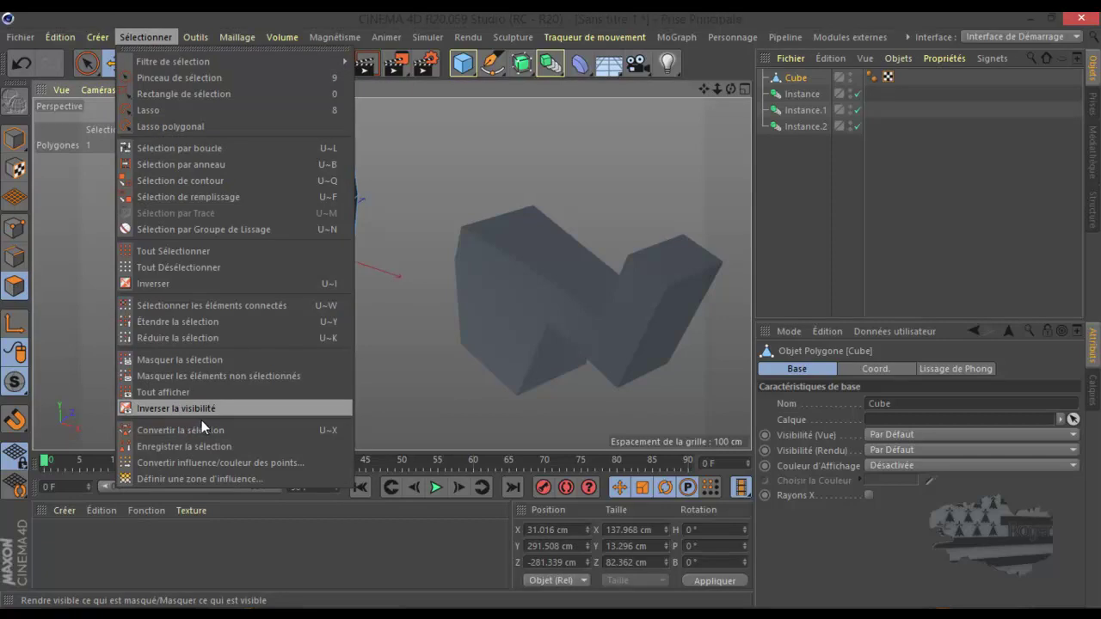
{"action": "left_click", "coordinate": [201, 446]}
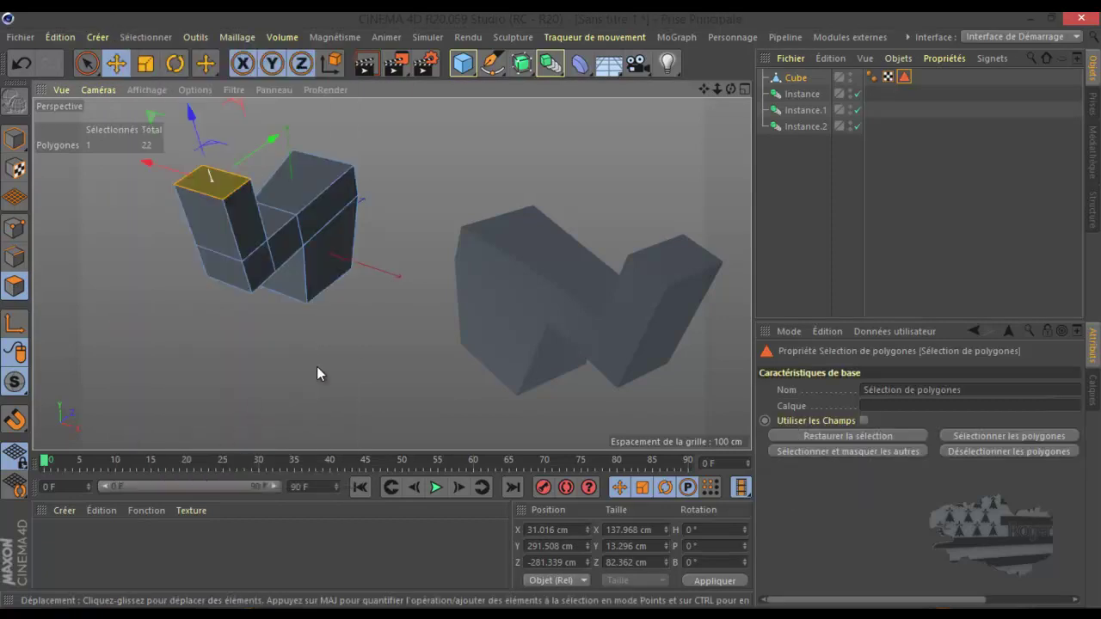
{"action": "left_click", "coordinate": [816, 94]}
Drag the Sélection de polygones tag into Source des positions, then delete the tag
{"action": "left_click_drag", "start_coordinate": [906, 81], "coordinate": [892, 441]}
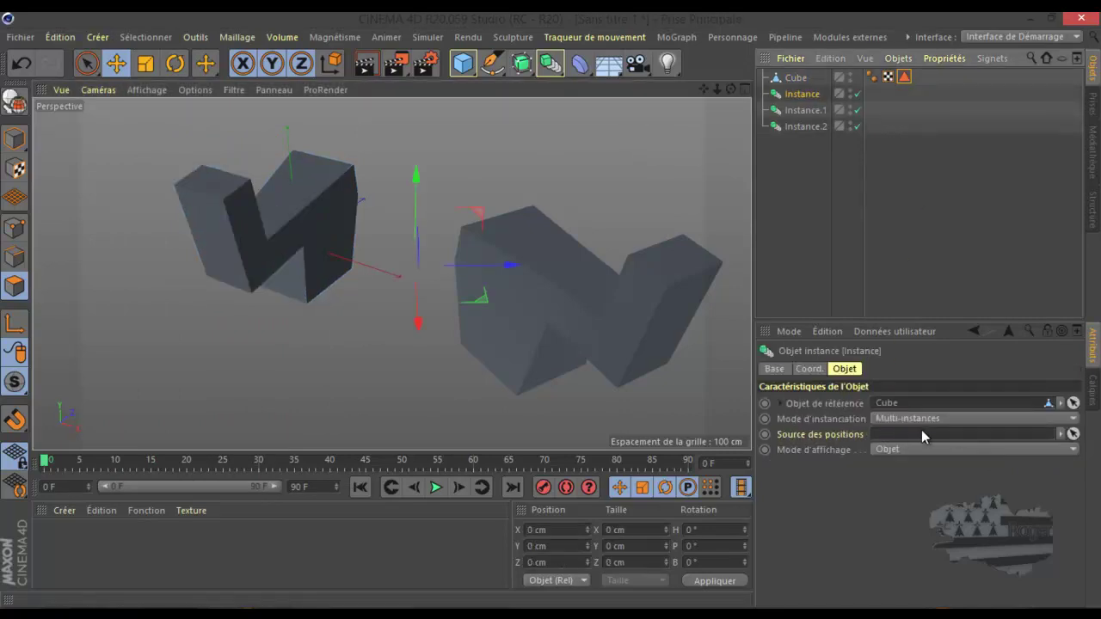
{"action": "left_click", "coordinate": [905, 80]}
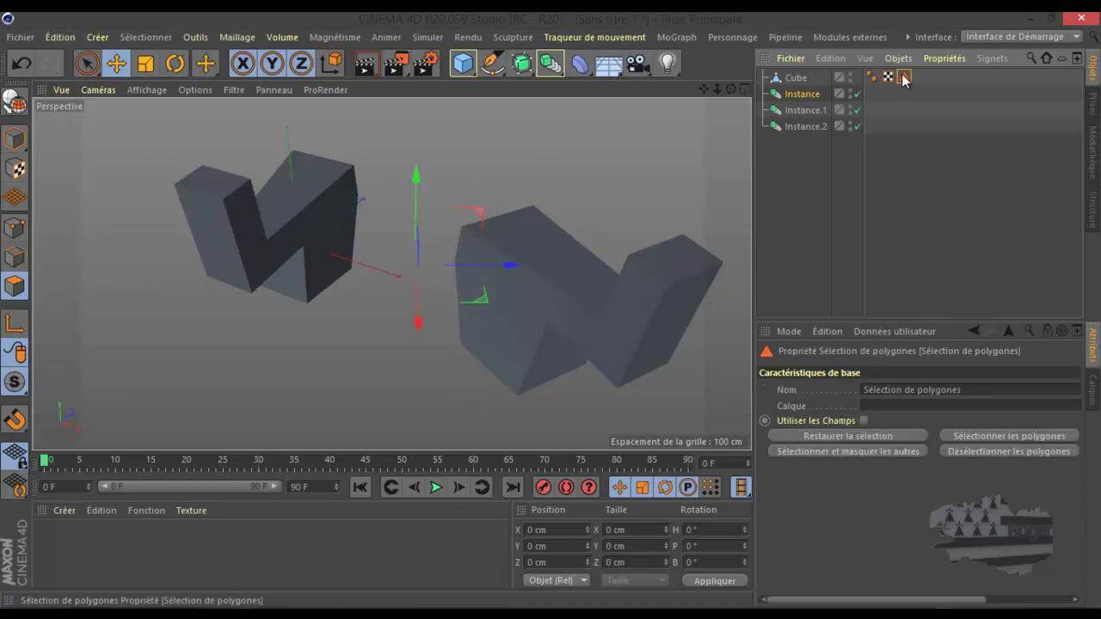
{"action": "key", "text": "Delete"}
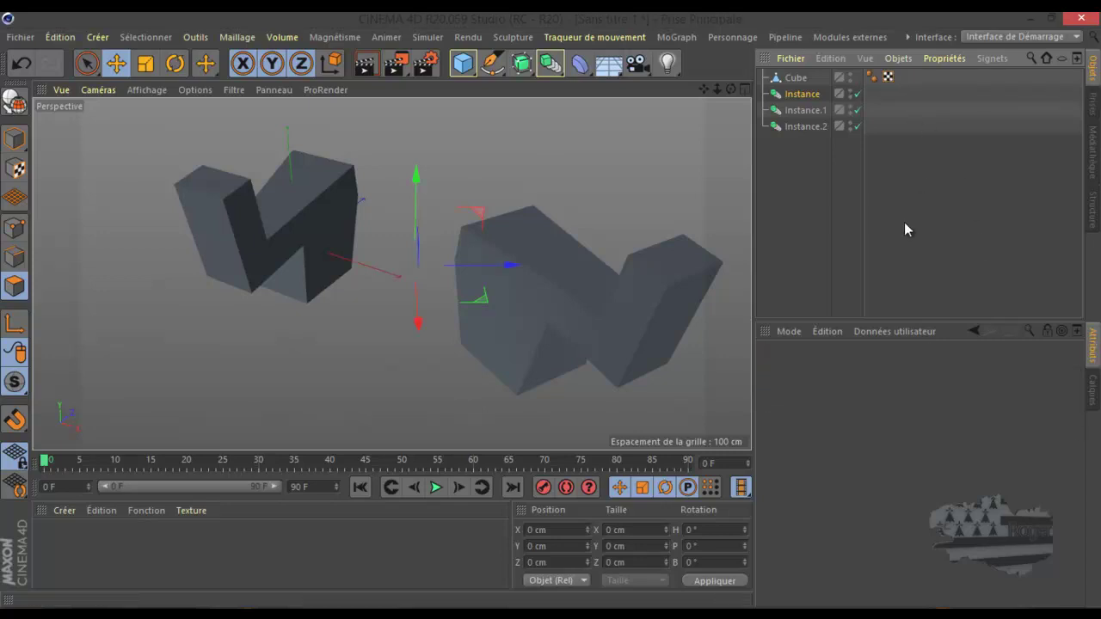
Set the first Instance's Mode d'instanciation back to Instance
{"action": "left_click", "coordinate": [816, 94]}
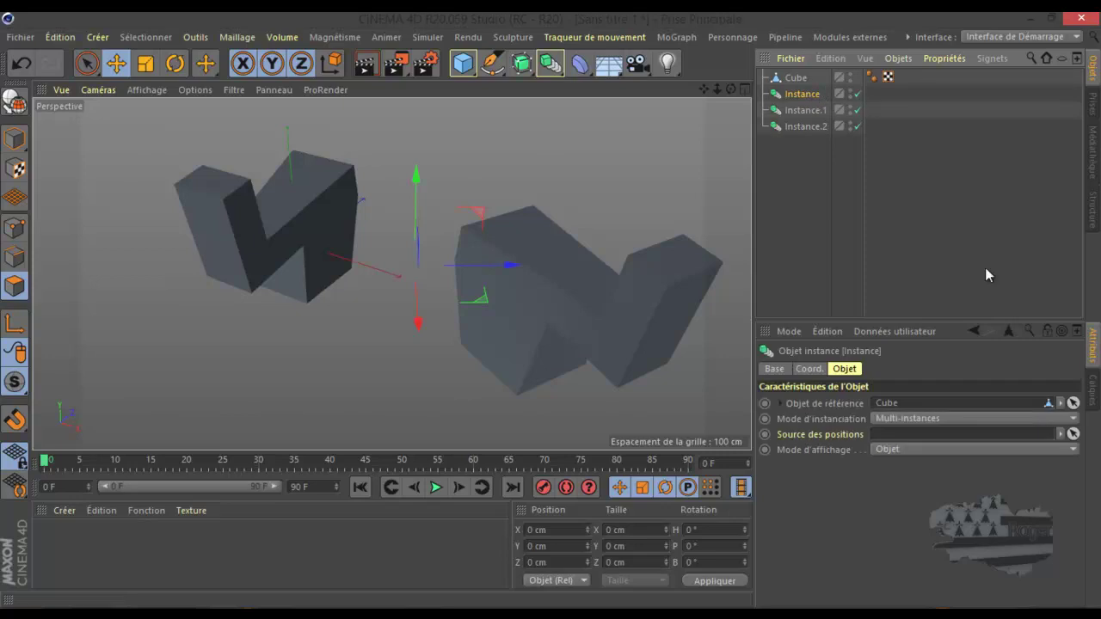
{"action": "left_click", "coordinate": [979, 419]}
{"action": "left_click", "coordinate": [959, 432]}
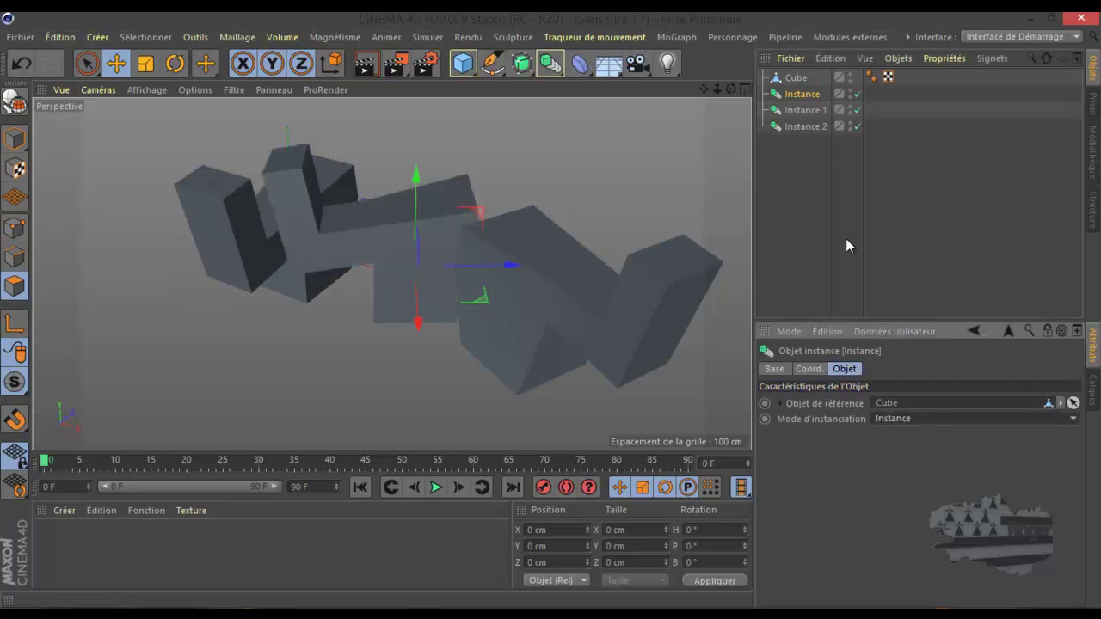